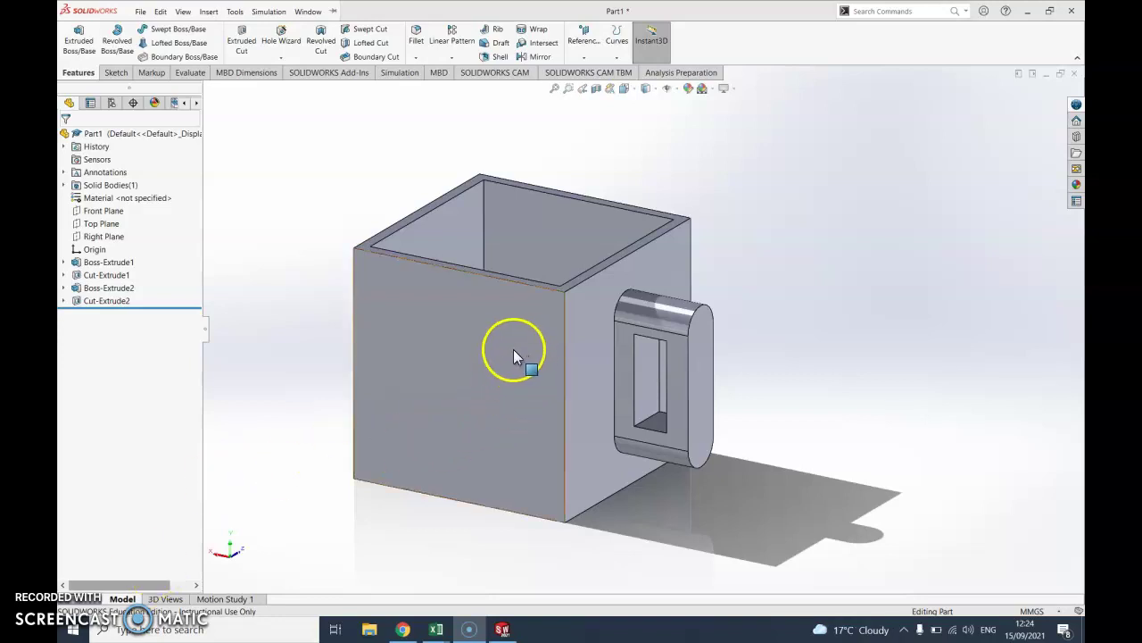
Step: Discard the finished mug without saving and create a new blank Part document, Part2
middle_drag(524, 343, 389, 394)
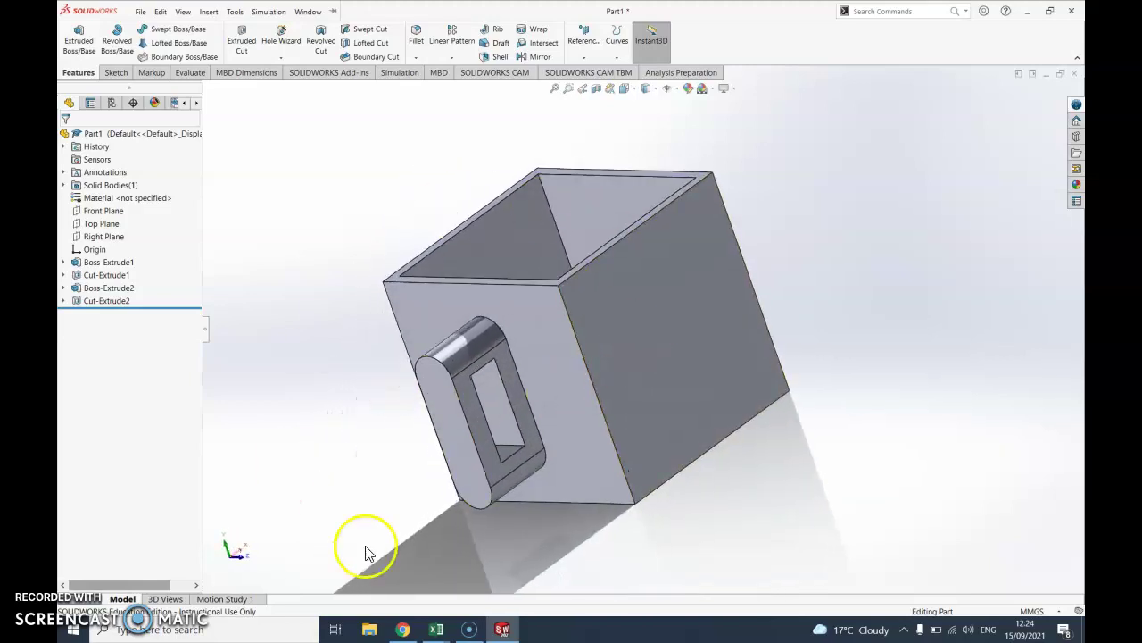
click(662, 299)
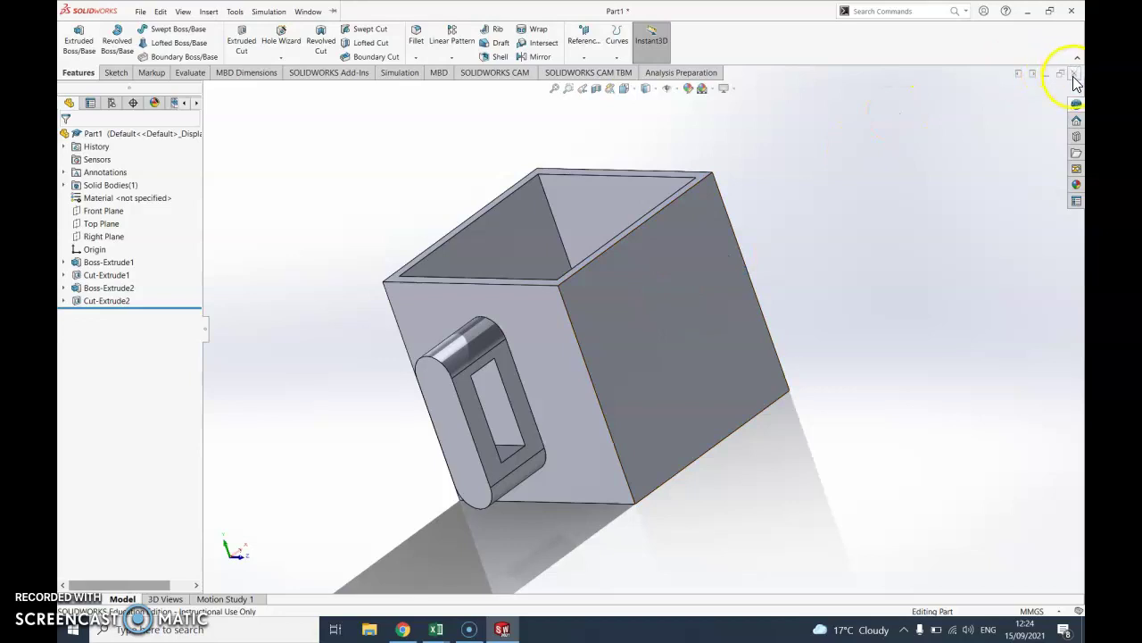
click(1074, 77)
click(668, 322)
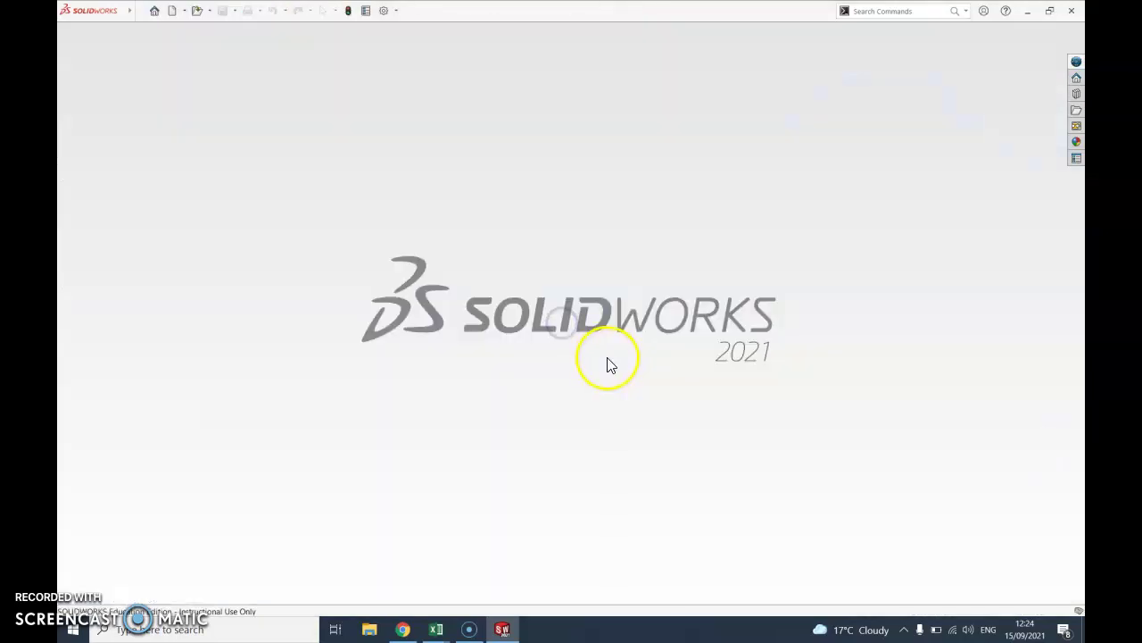
click(141, 13)
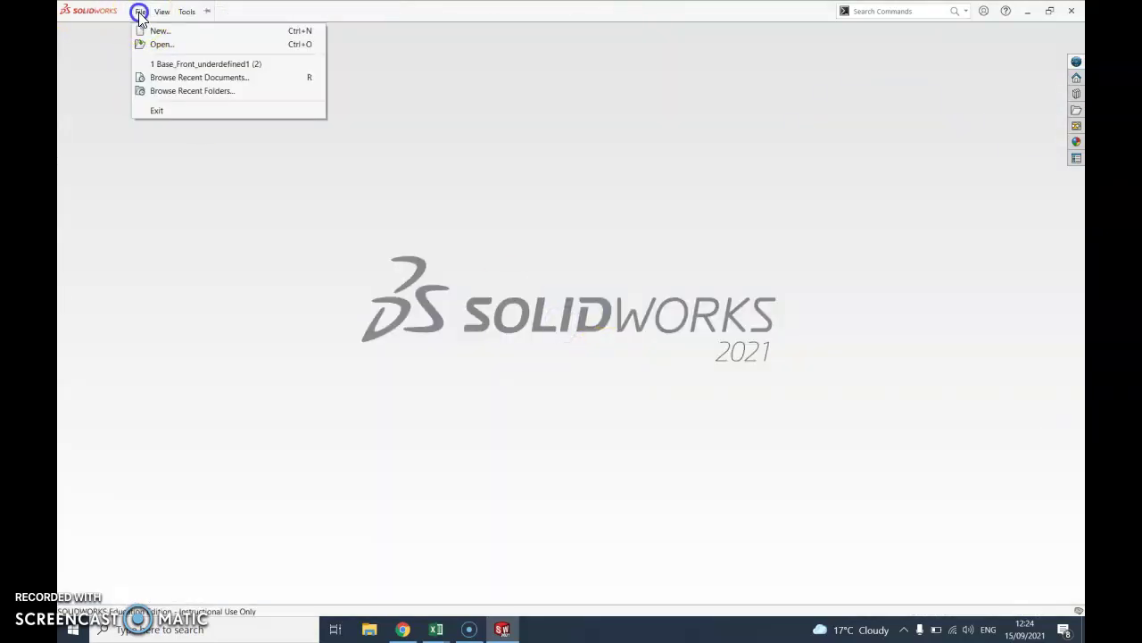
click(147, 31)
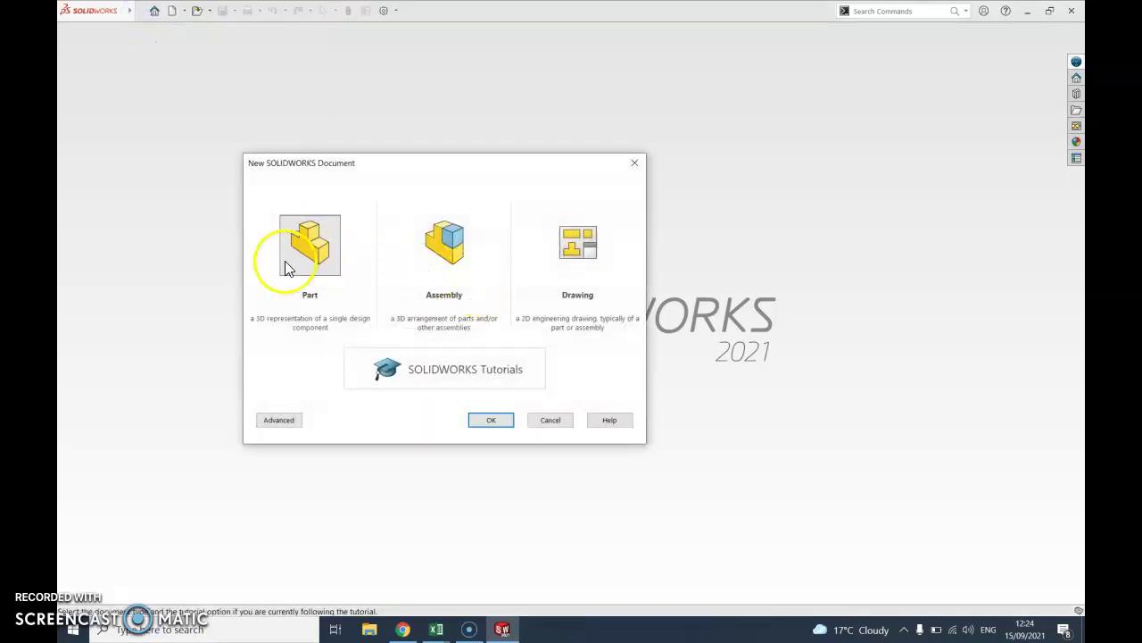
click(491, 420)
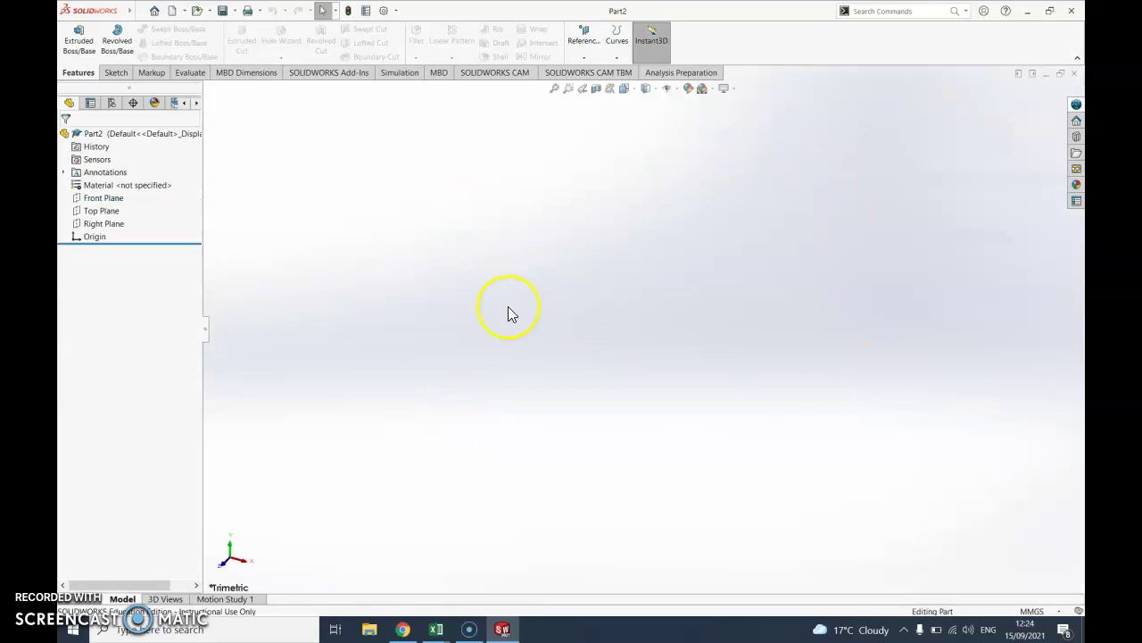
Step: Open a new sketch, Sketch1, on Part2's Top Plane
click(118, 74)
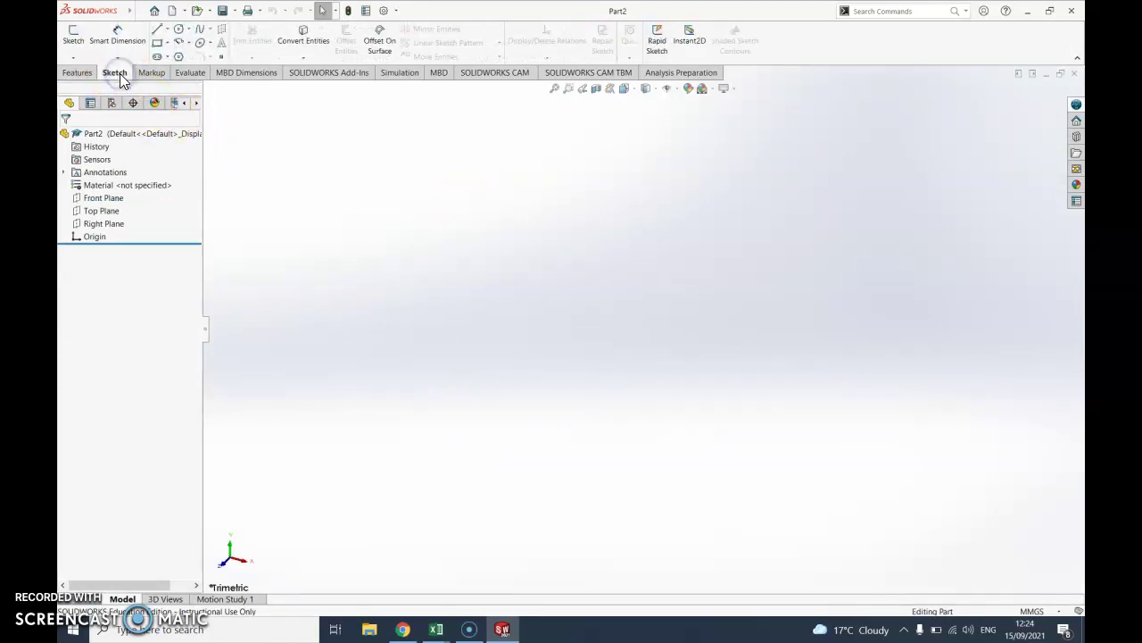
click(74, 40)
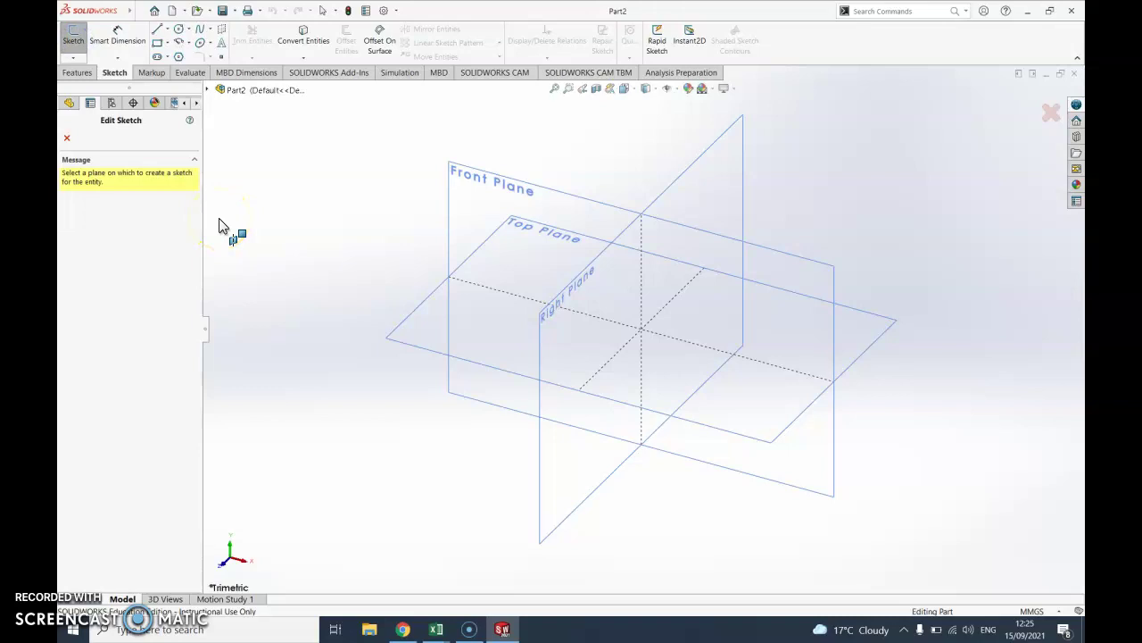
click(428, 319)
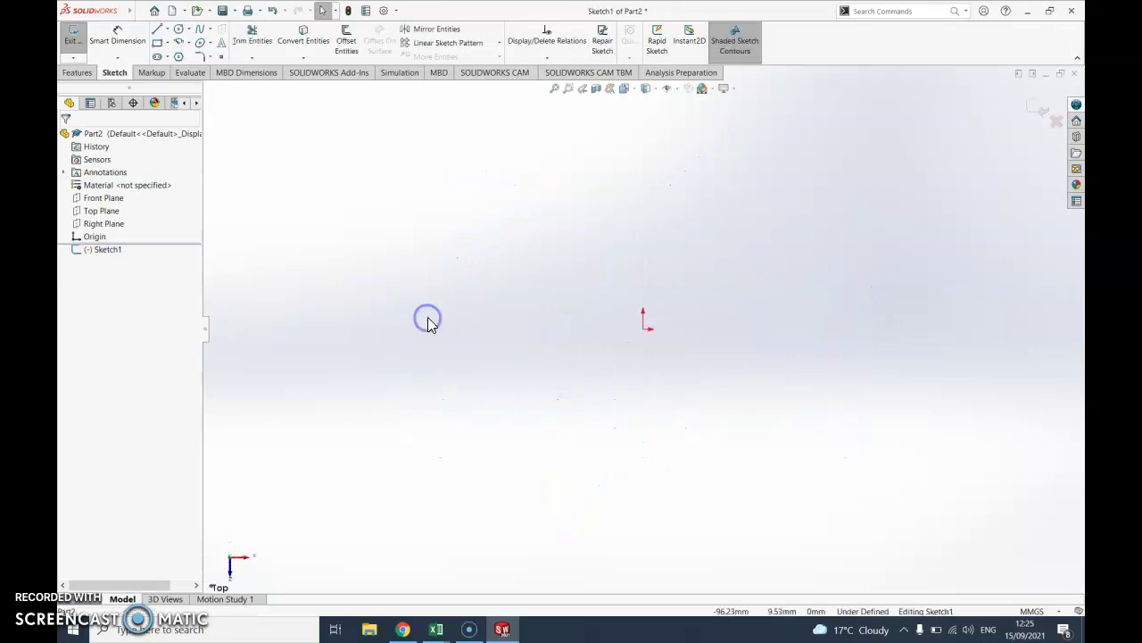
Step: Draw a corner rectangle from the origin, roughly 74.7 × 102.3 mm
click(157, 44)
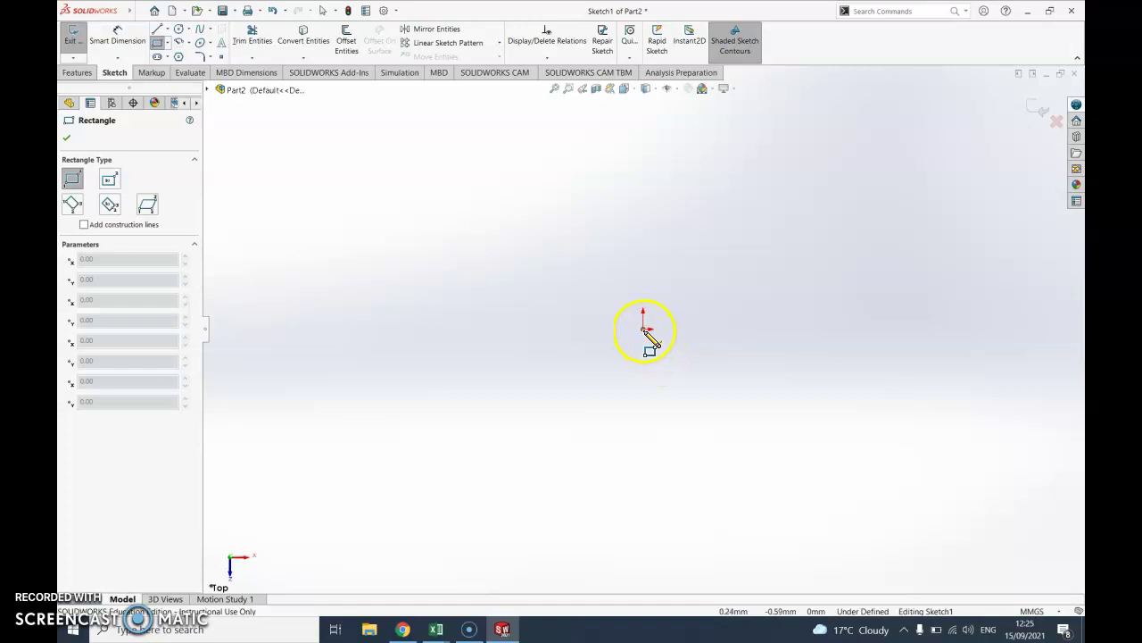
drag(643, 330, 876, 158)
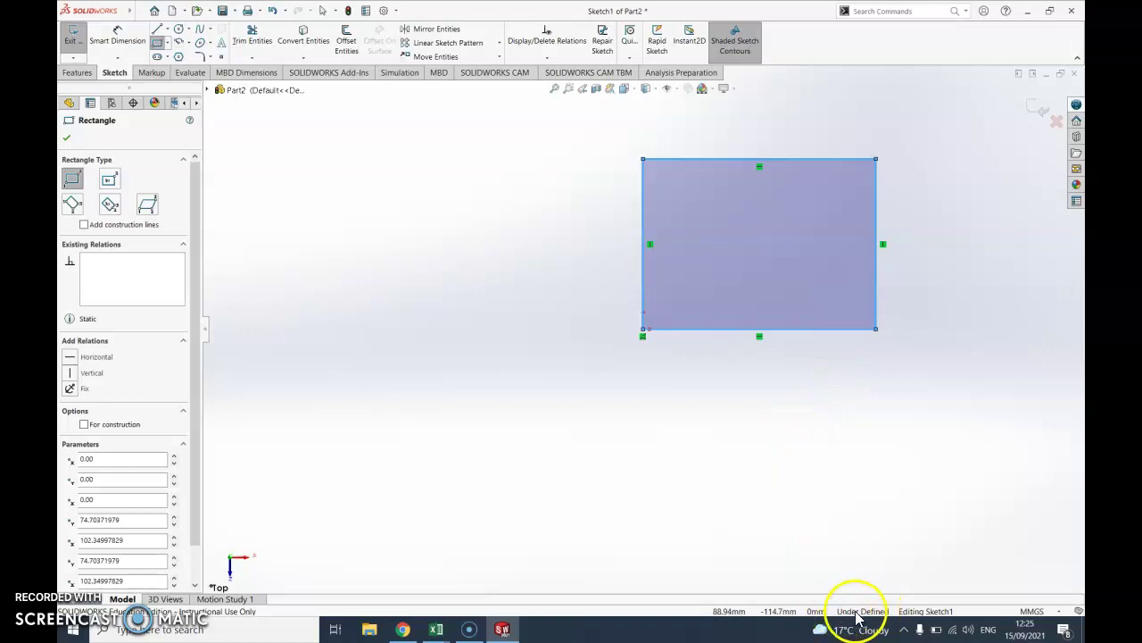
Step: Dimension the rectangle's top edge to 100 mm width
click(119, 45)
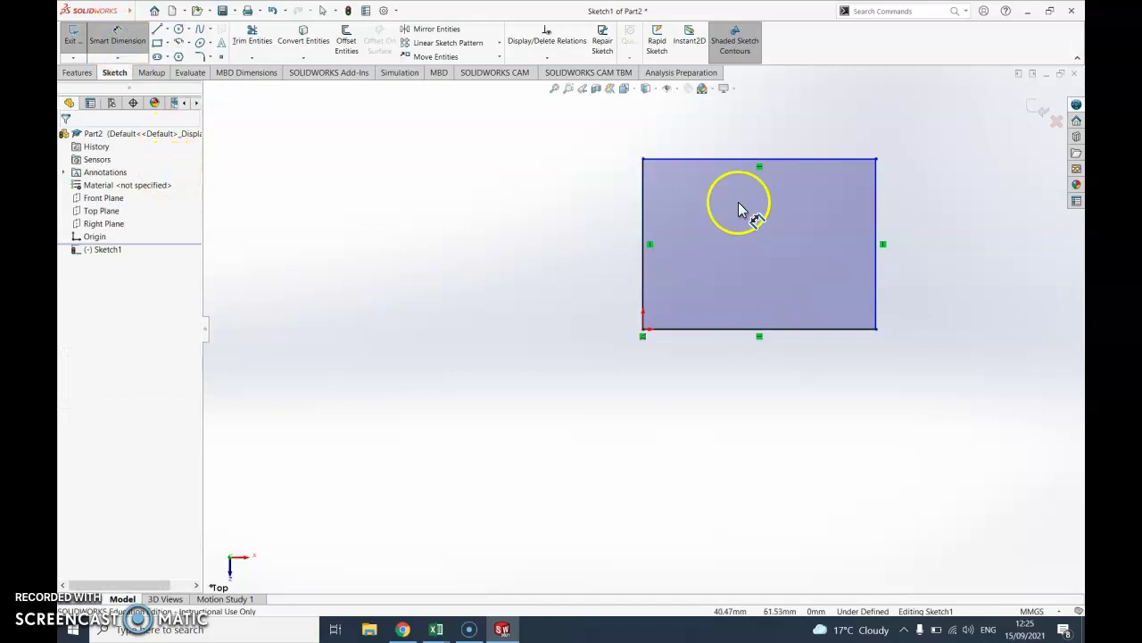
click(732, 159)
click(732, 134)
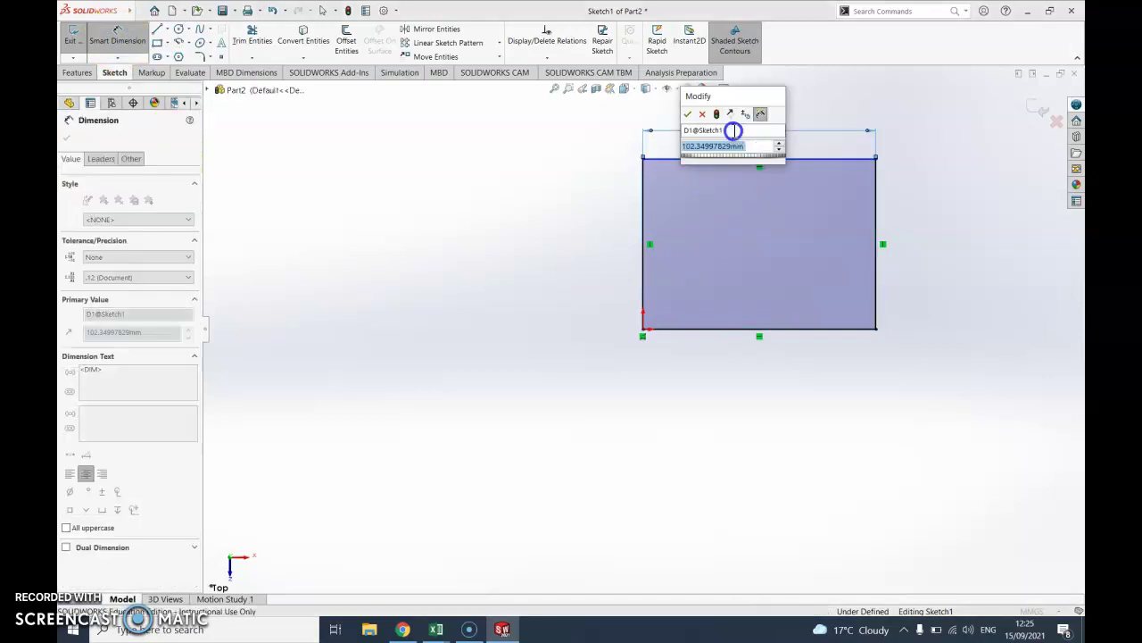
text(1)
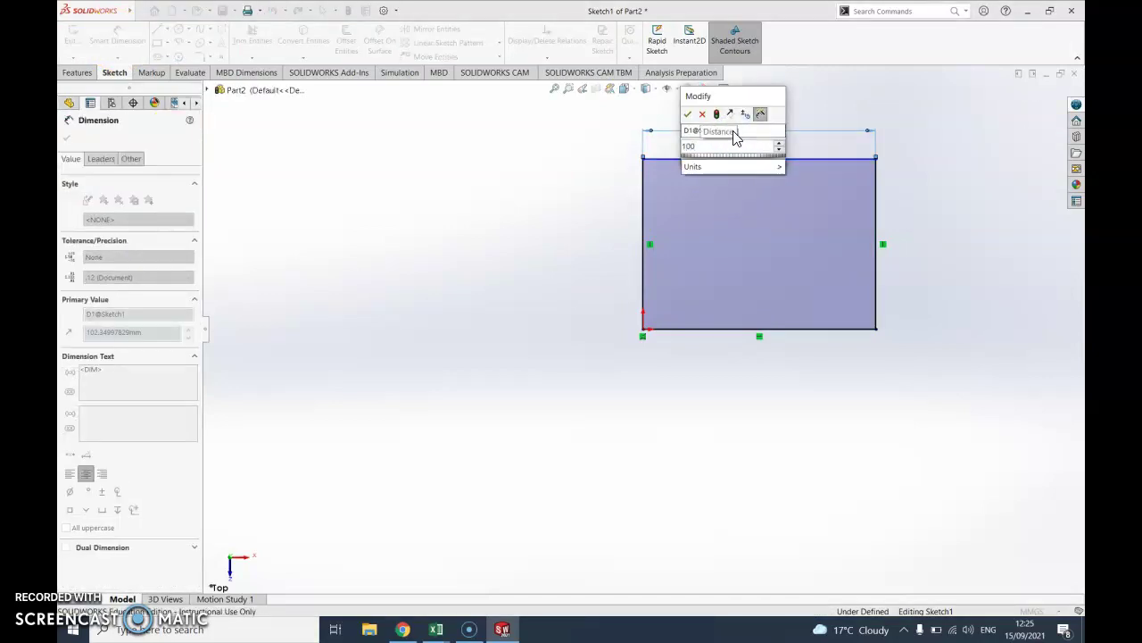
text(00)
key(Return)
click(734, 137)
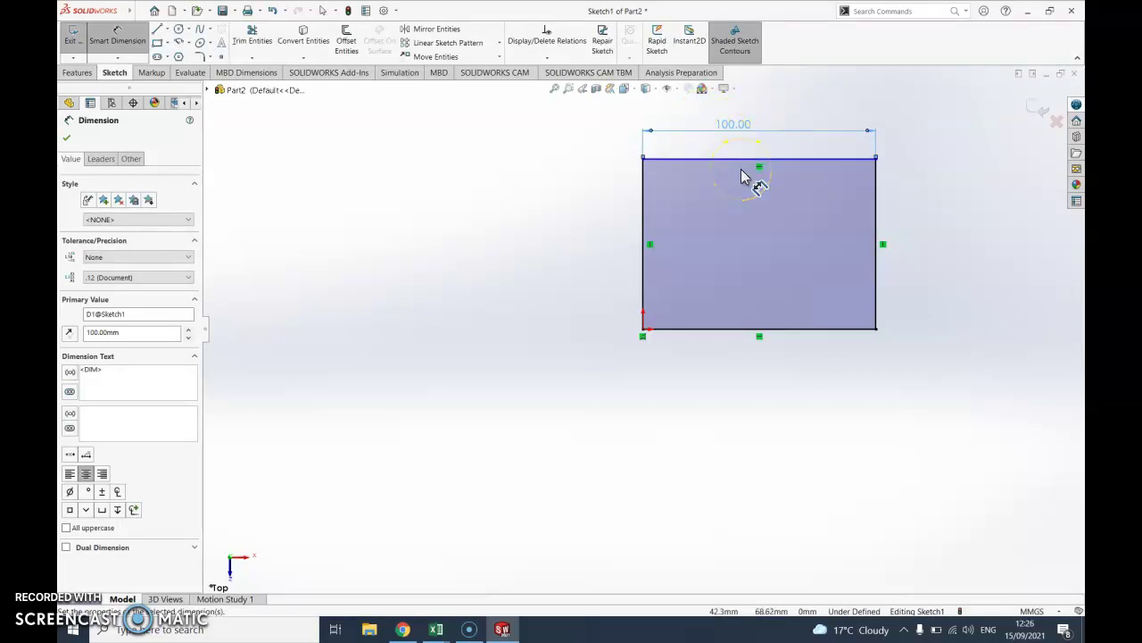
Step: Switch the document units to IPS and then back to MMGS
click(1050, 612)
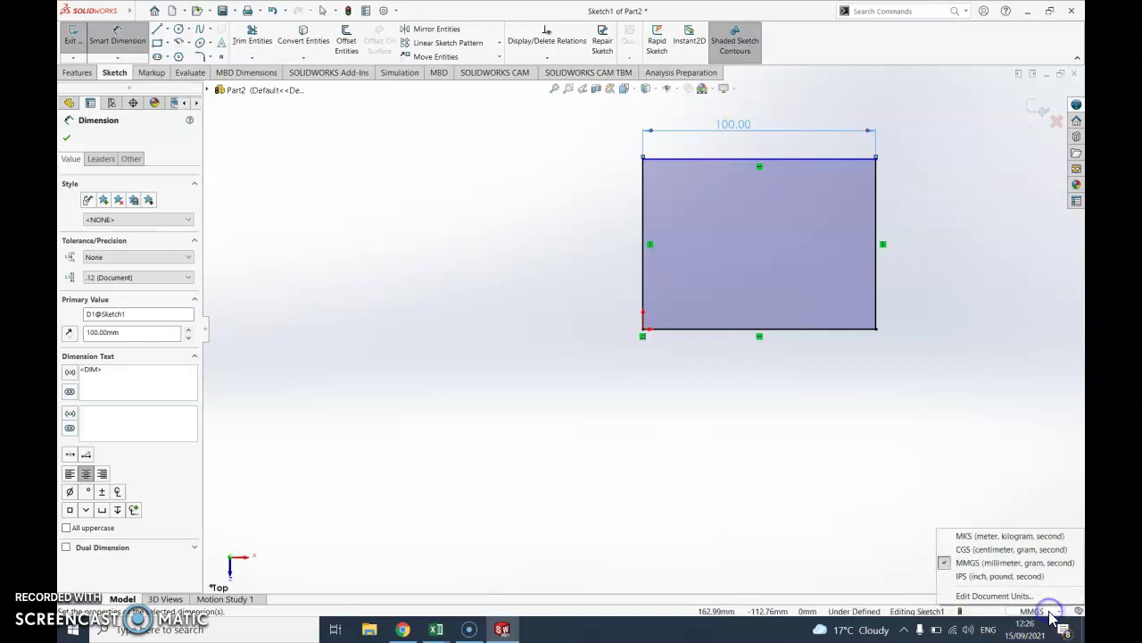
click(1018, 577)
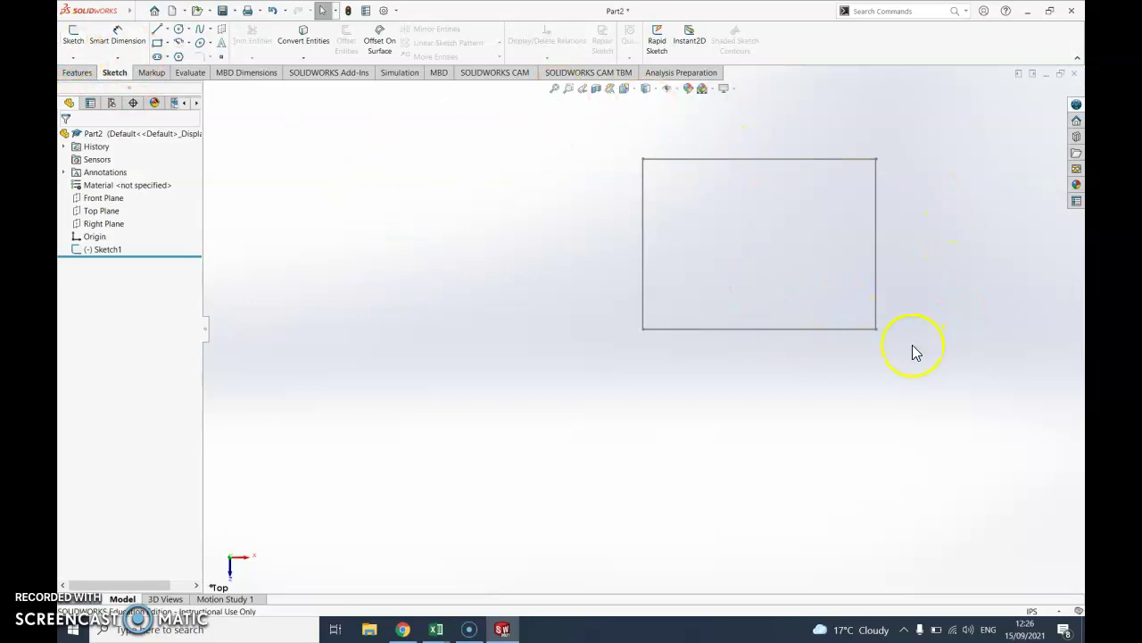
click(1033, 614)
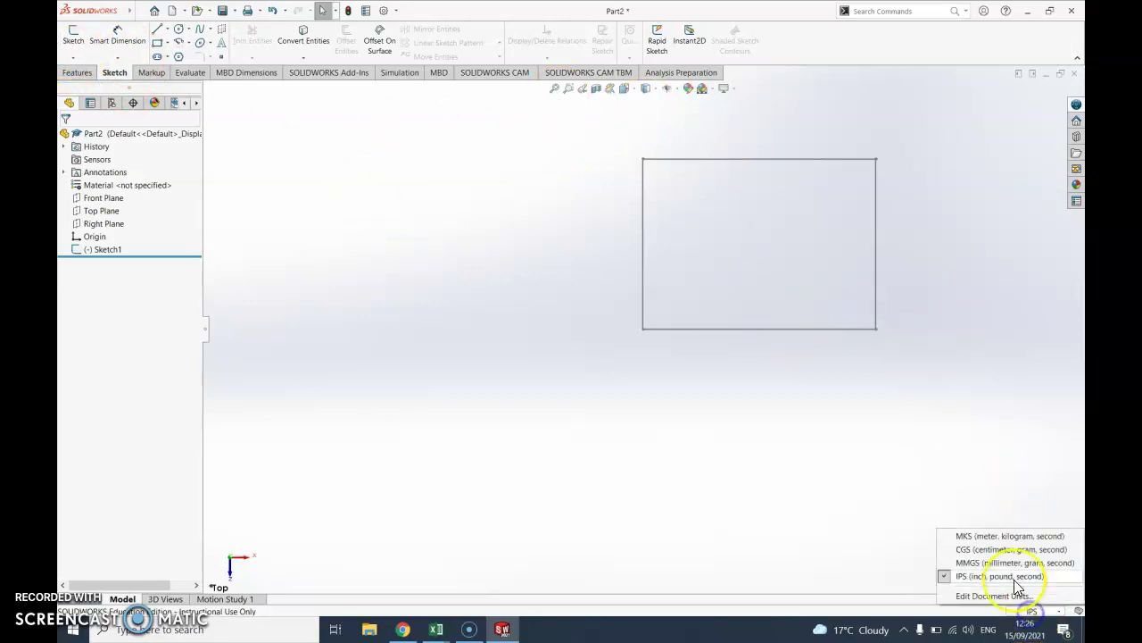
click(1003, 564)
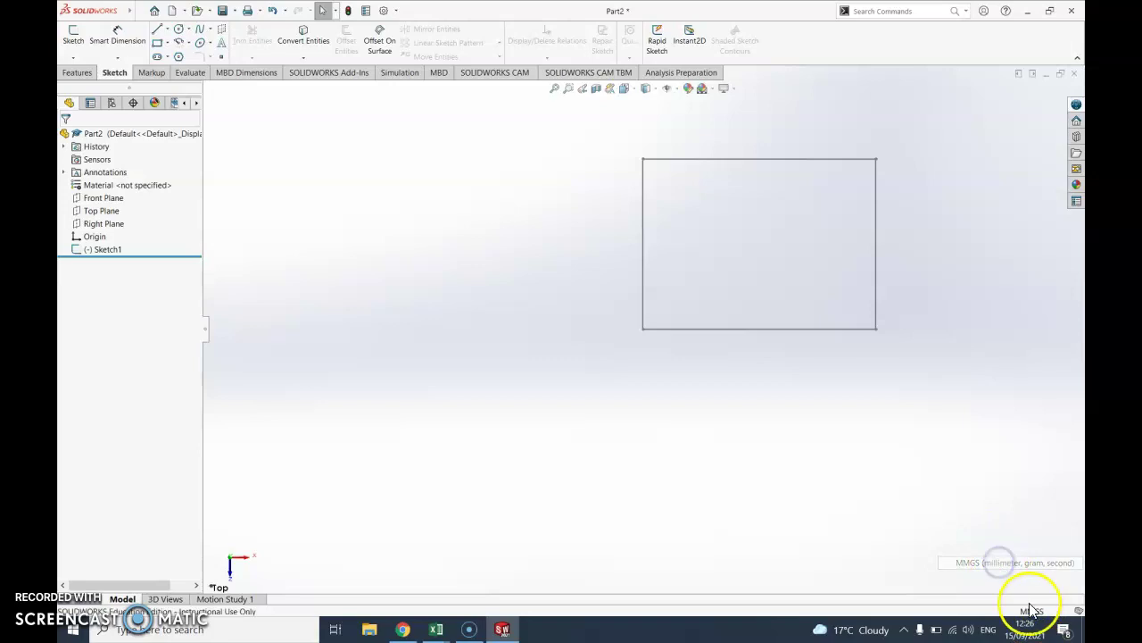
Step: Reopen Sketch1 and give the rectangle's left edge a 100 mm height, forming a square
click(74, 38)
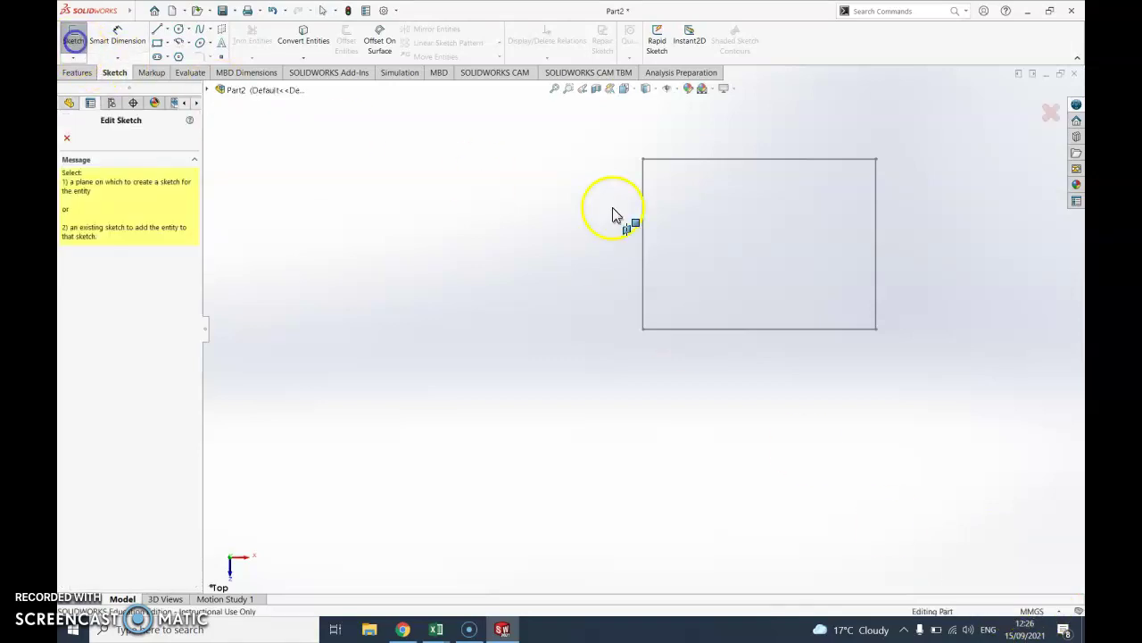
click(696, 159)
click(849, 298)
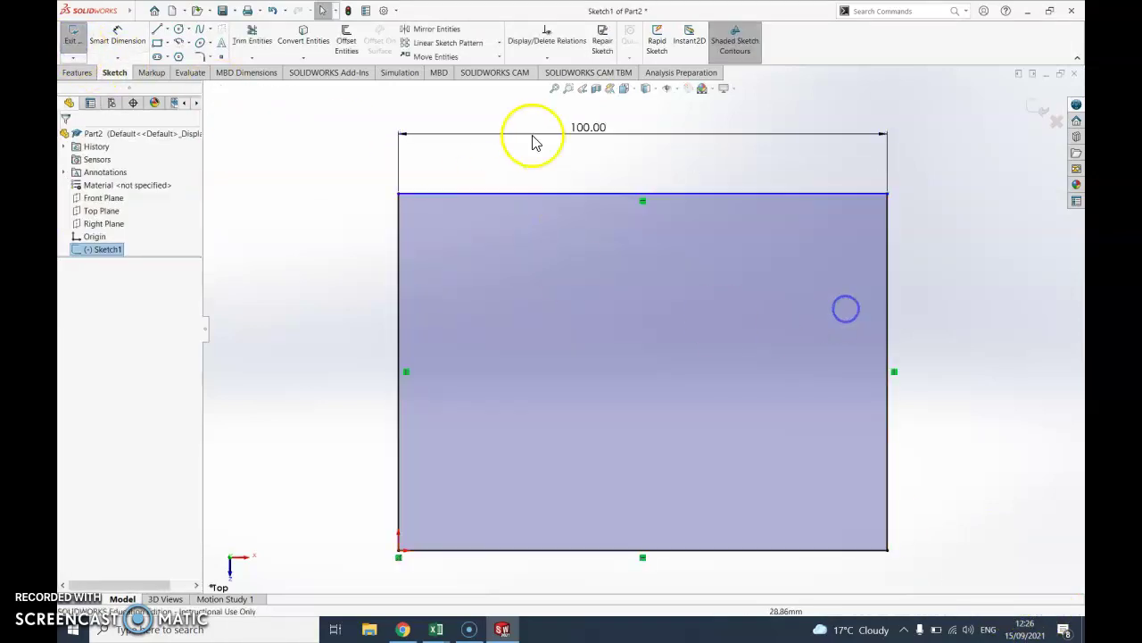
click(117, 37)
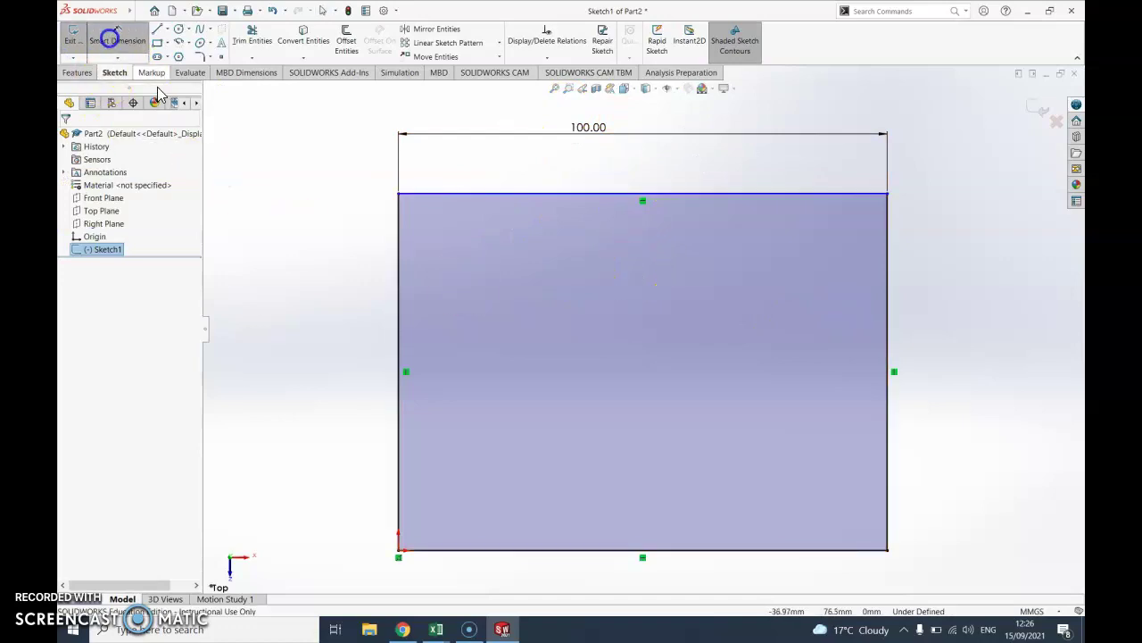
click(398, 282)
click(358, 280)
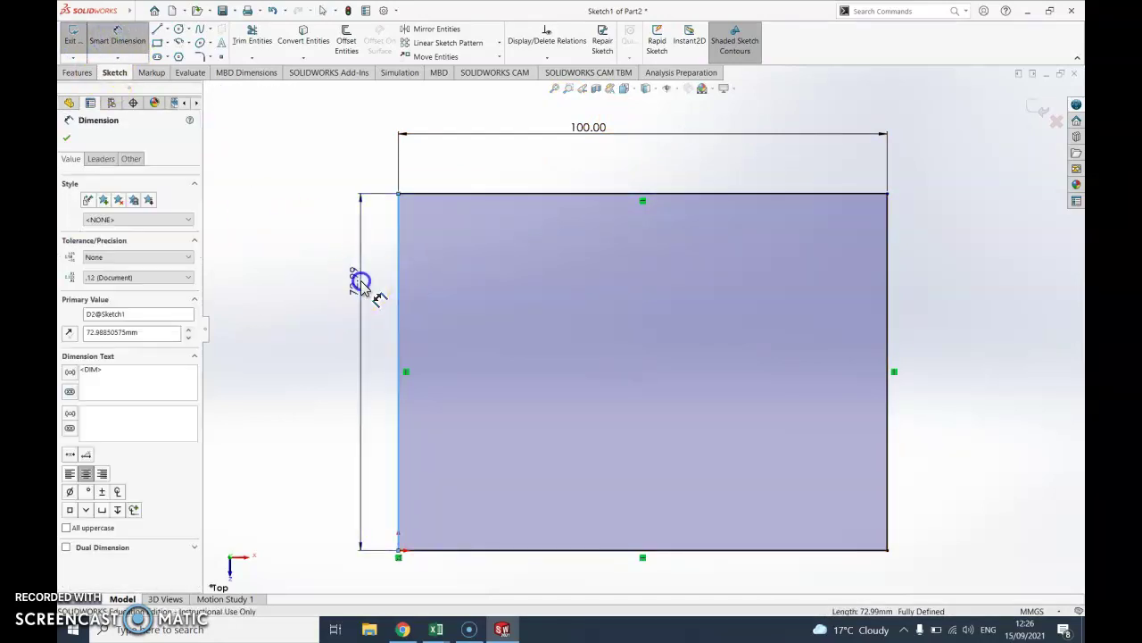
text(100)
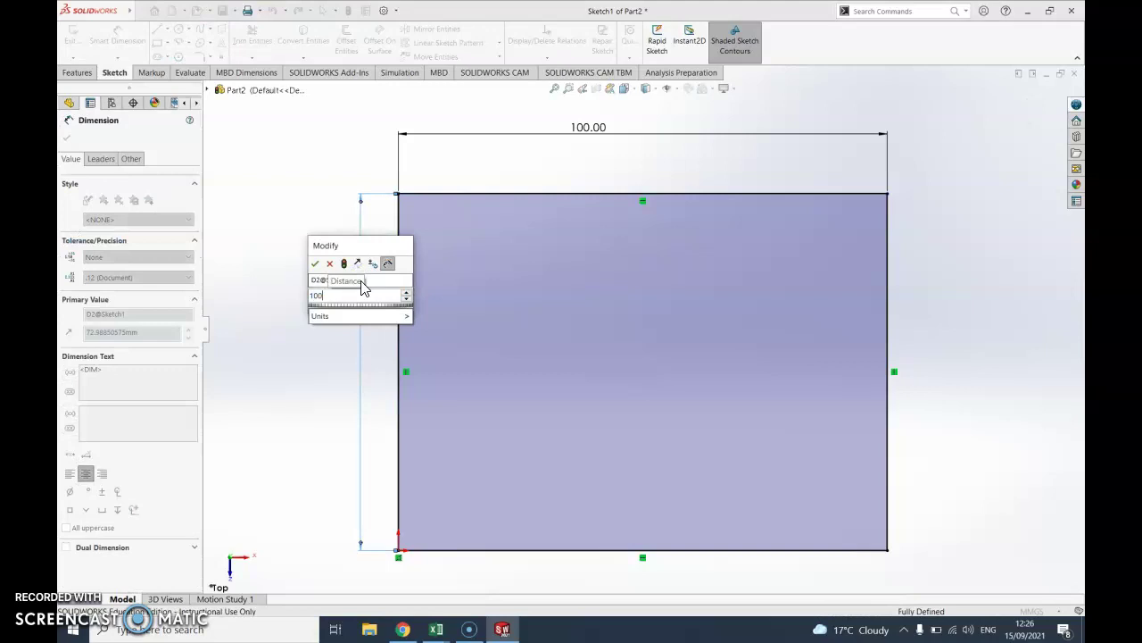
key(Return)
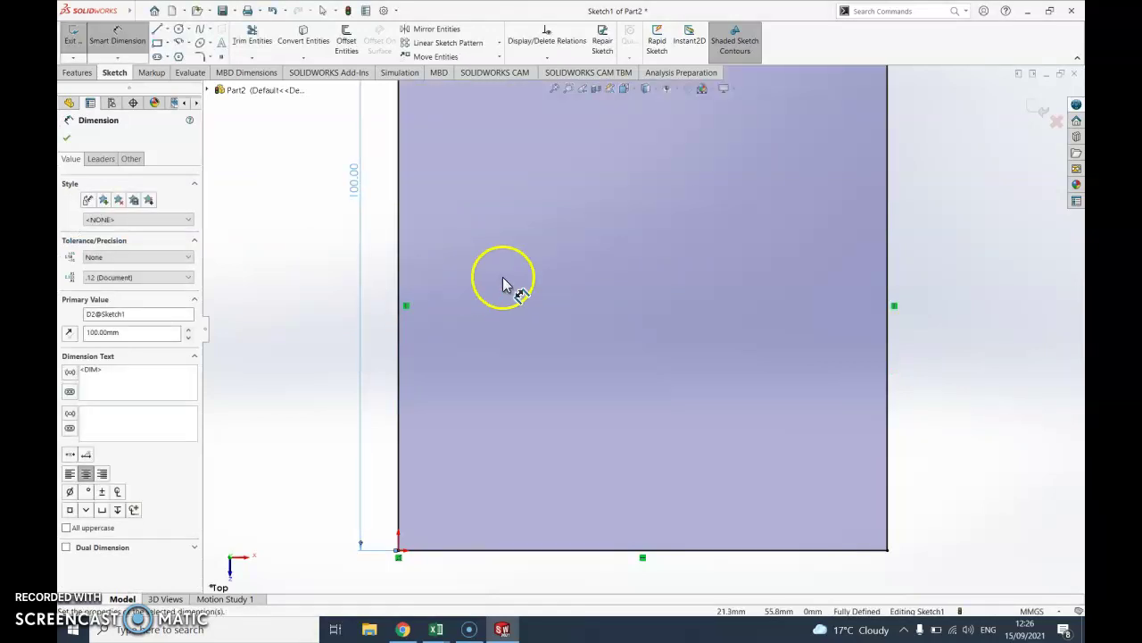
key(f)
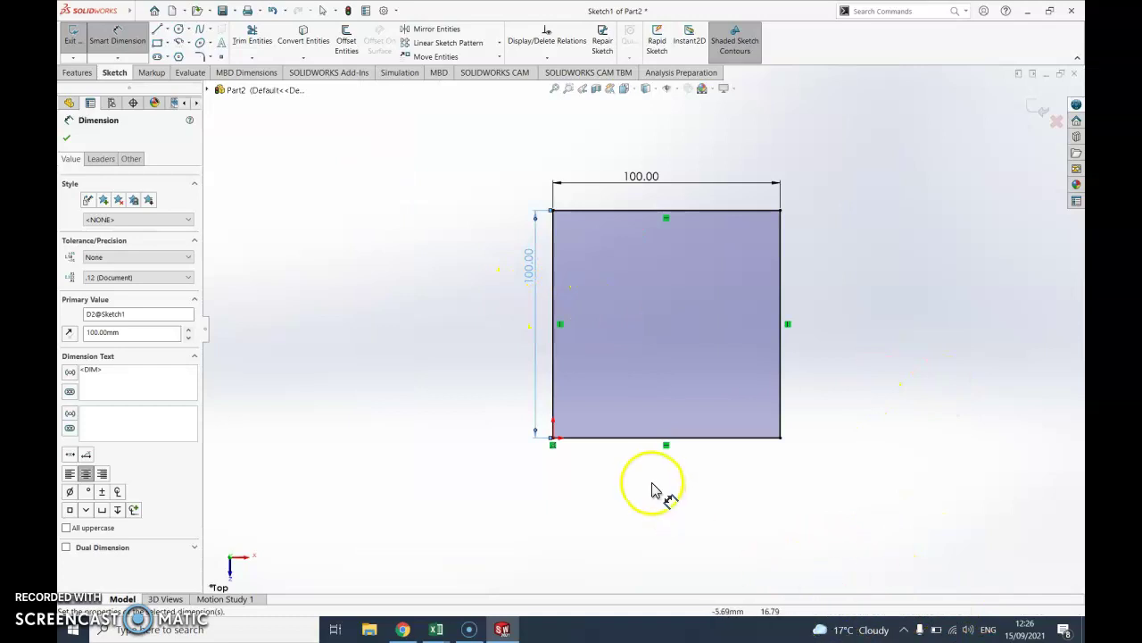
Step: Close the square sketch and select Sketch1 for a solid feature
click(80, 41)
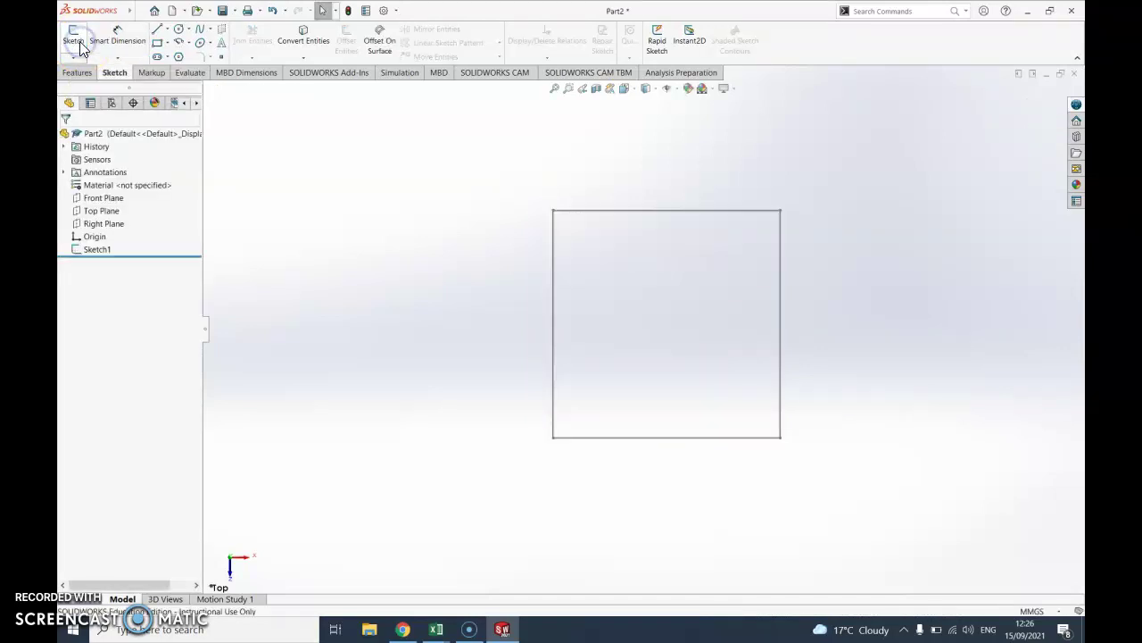
click(97, 252)
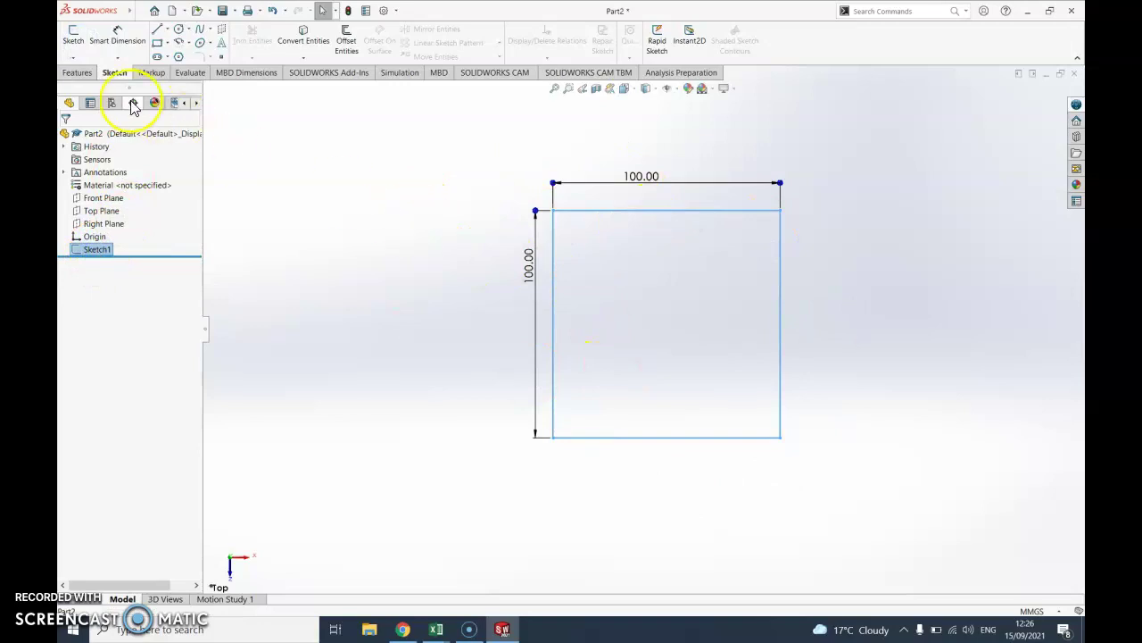
click(79, 74)
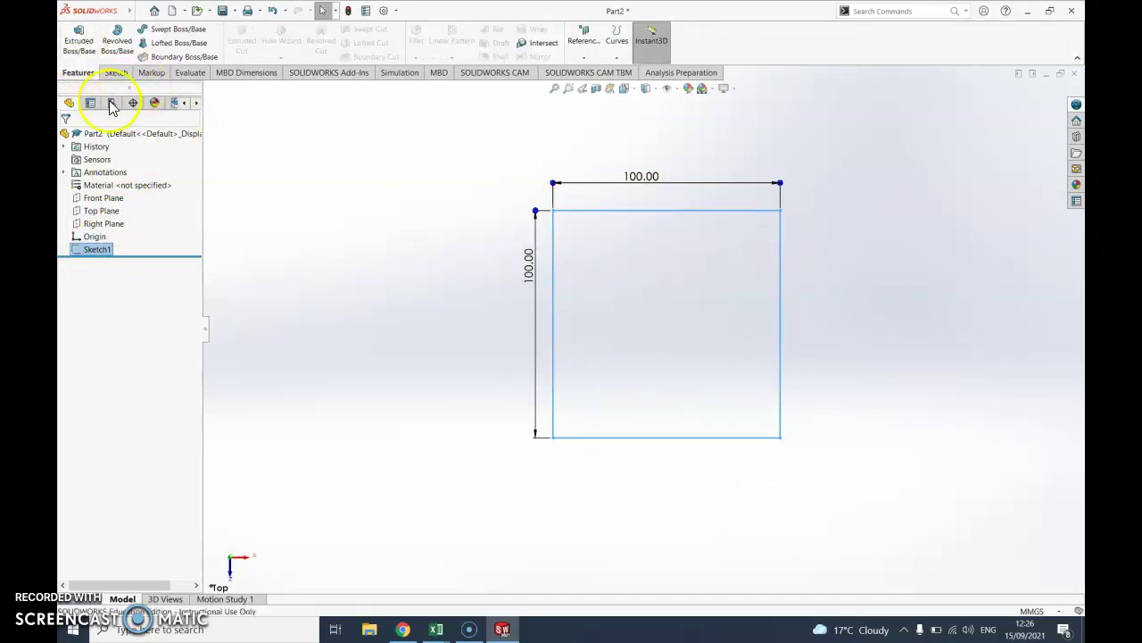
Step: Boss-extrude Sketch1 to a 100 mm blind depth, then orbit to view the cube's top
click(77, 40)
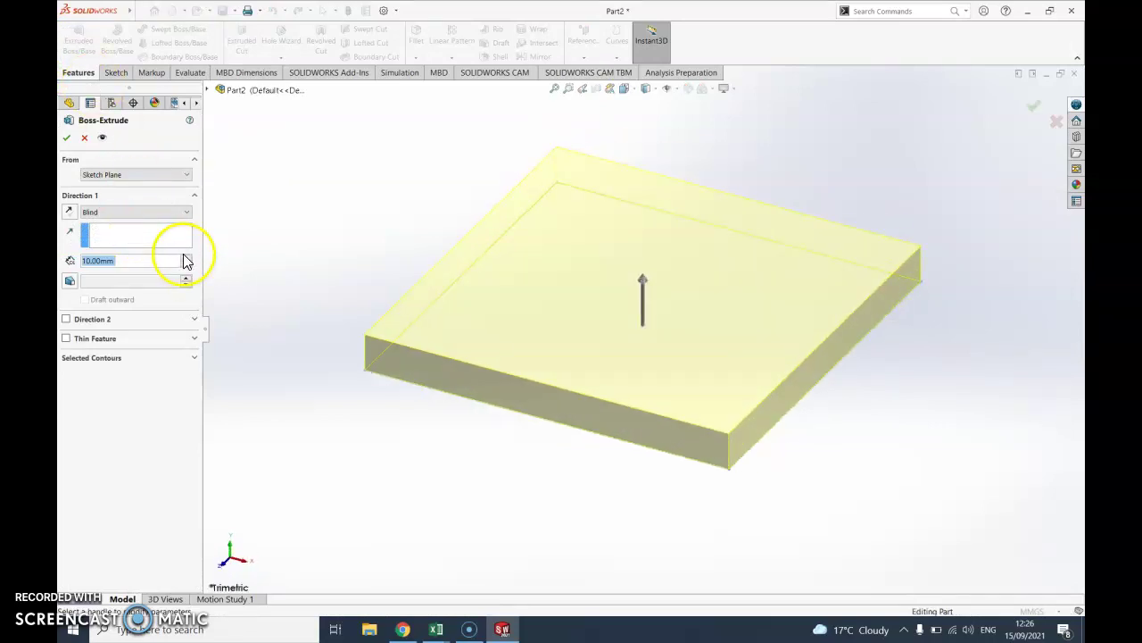
click(186, 256)
click(186, 256)
click(186, 256)
click(185, 257)
click(186, 256)
click(186, 256)
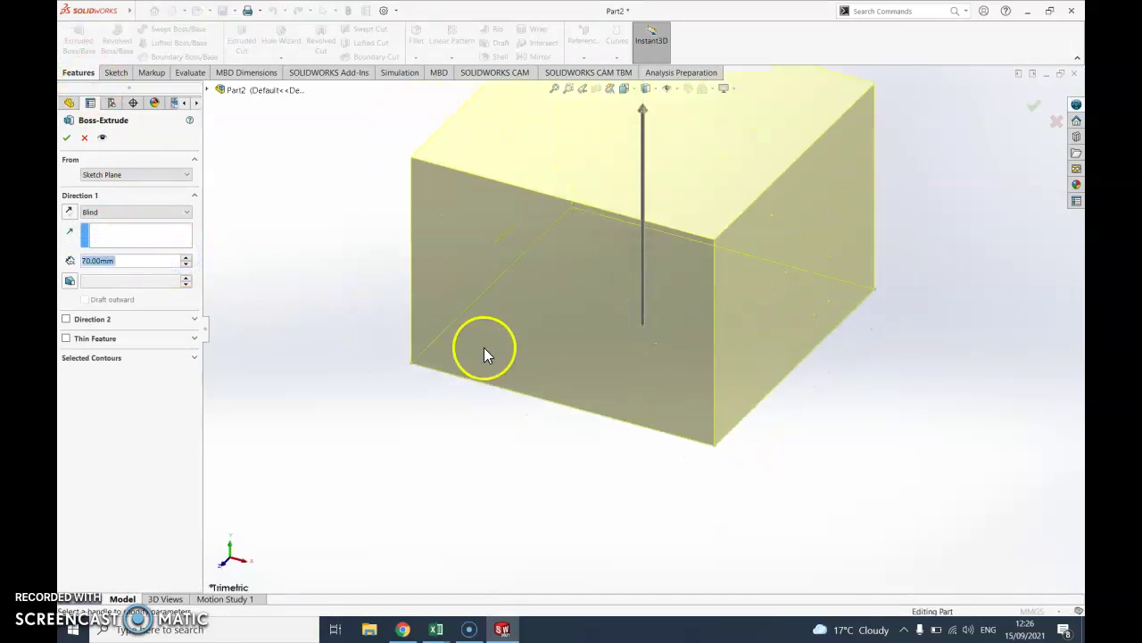
scroll(484, 354, up, 2)
click(186, 256)
click(185, 256)
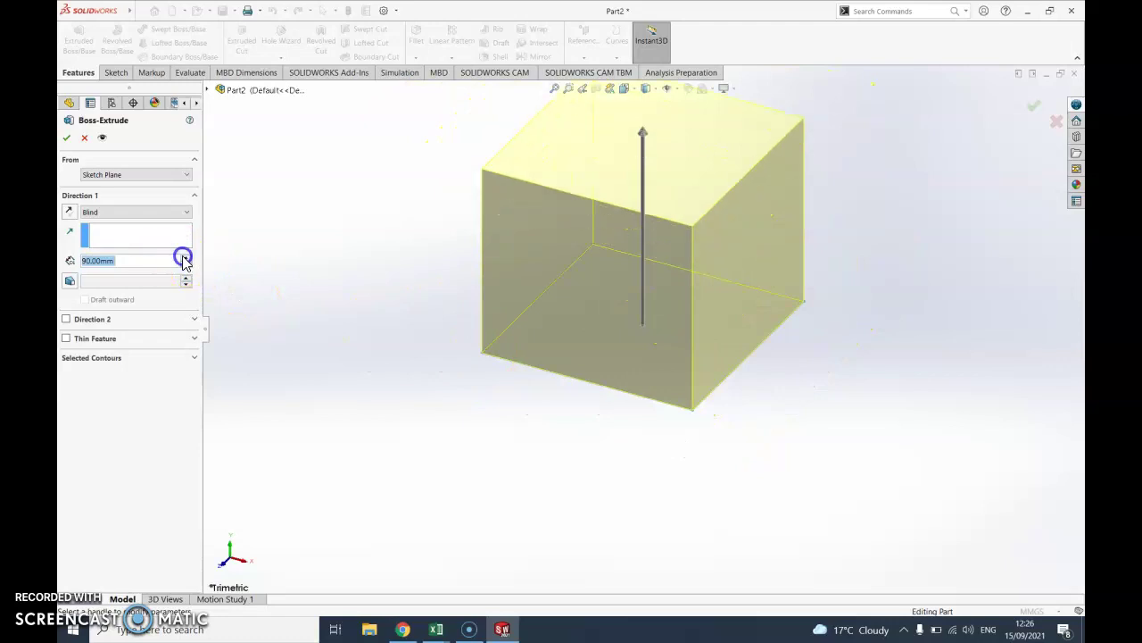
click(185, 256)
click(68, 139)
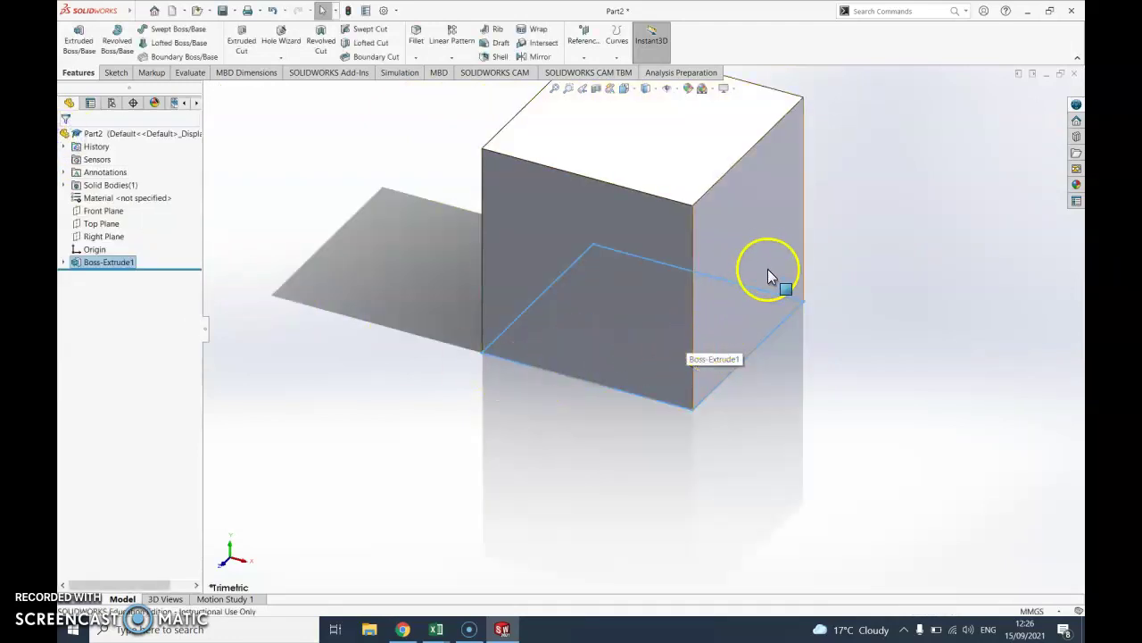
scroll(768, 268, up, 2)
mouse_move(765, 276)
middle_down()
mouse_move(658, 289)
mouse_move(732, 285)
mouse_move(776, 265)
mouse_move(763, 296)
middle_up()
middle_drag(682, 264, 651, 301)
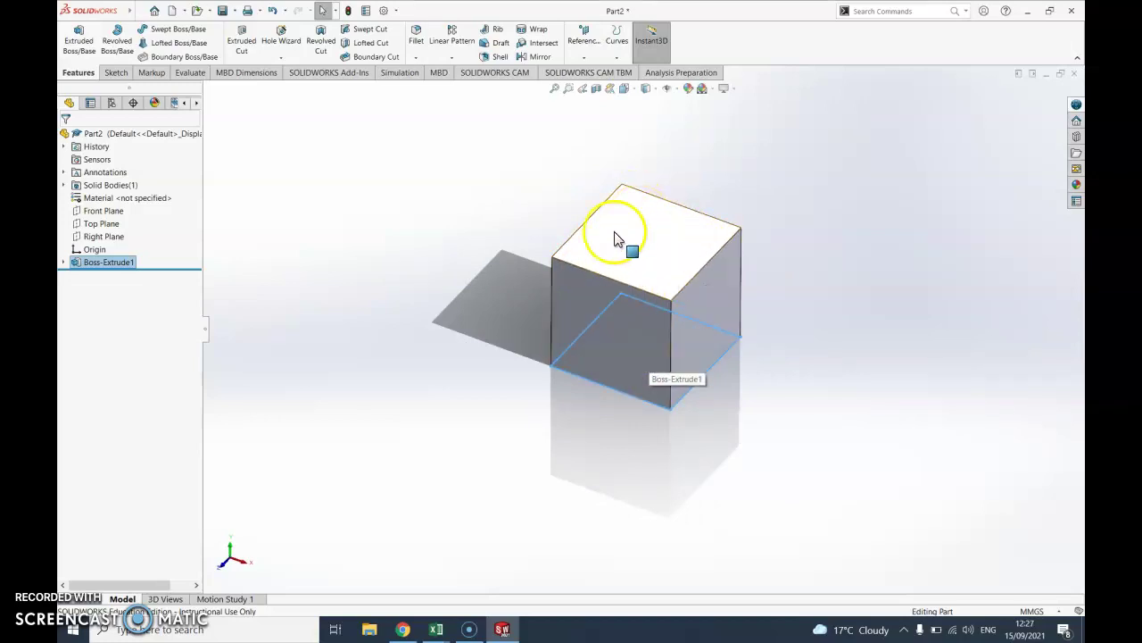
Step: Start a sketch on the cube's top face and draw a corner rectangle inside it
click(115, 72)
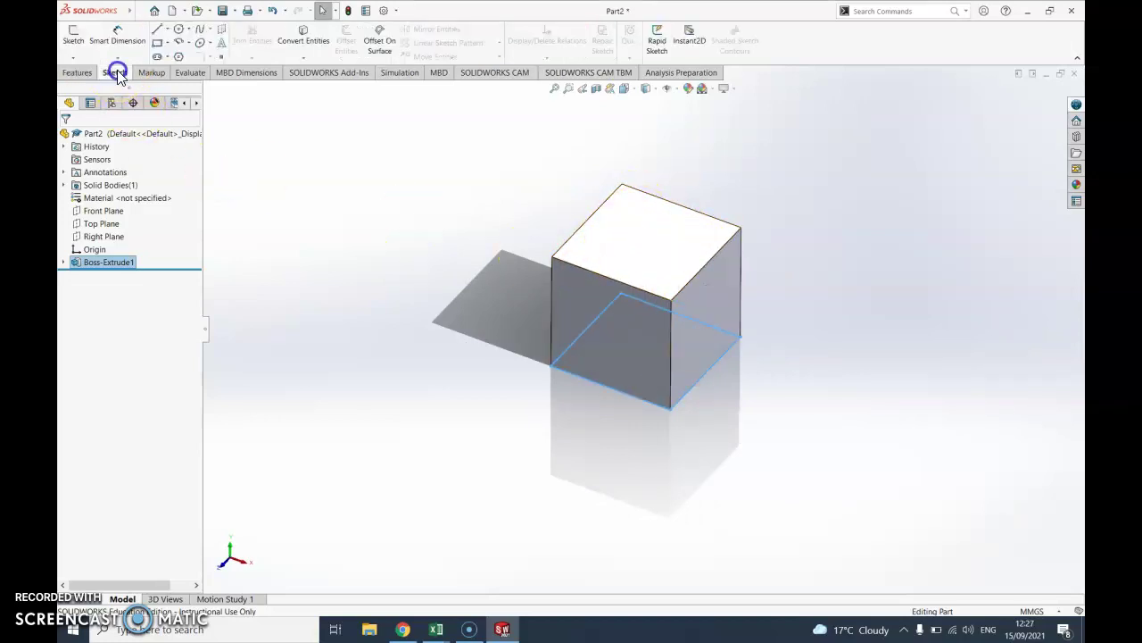
click(74, 42)
click(646, 246)
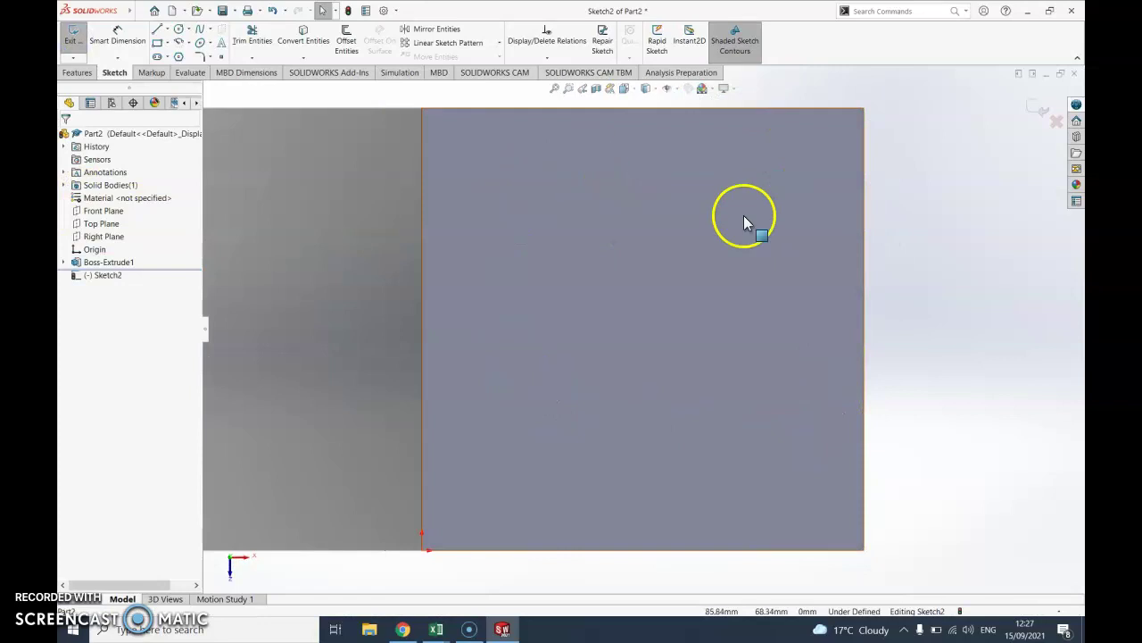
click(157, 42)
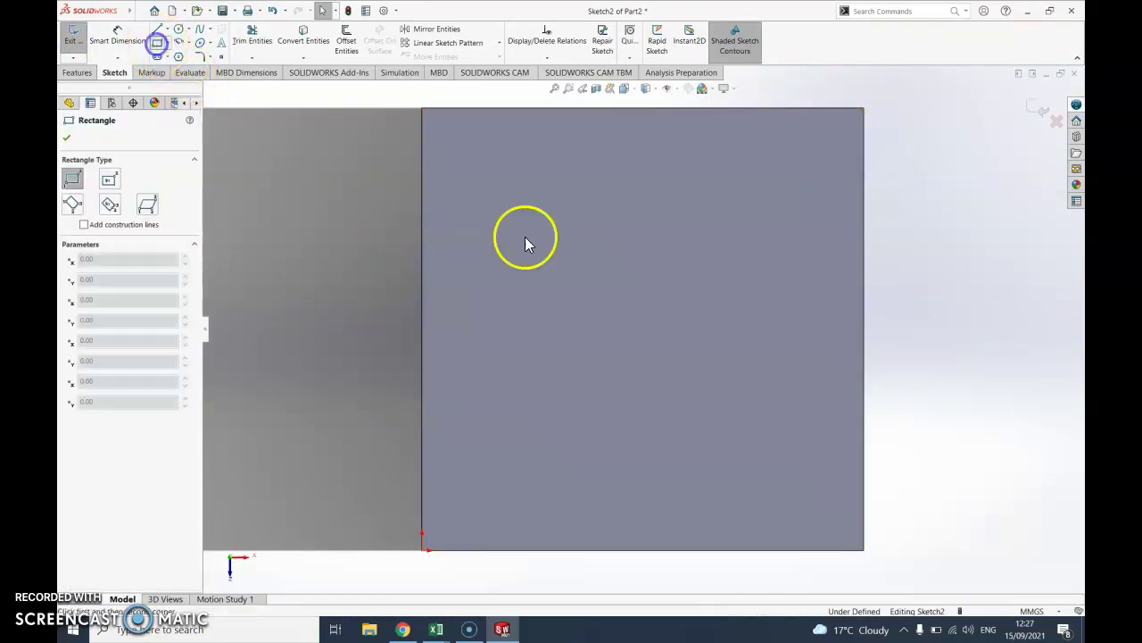
click(458, 144)
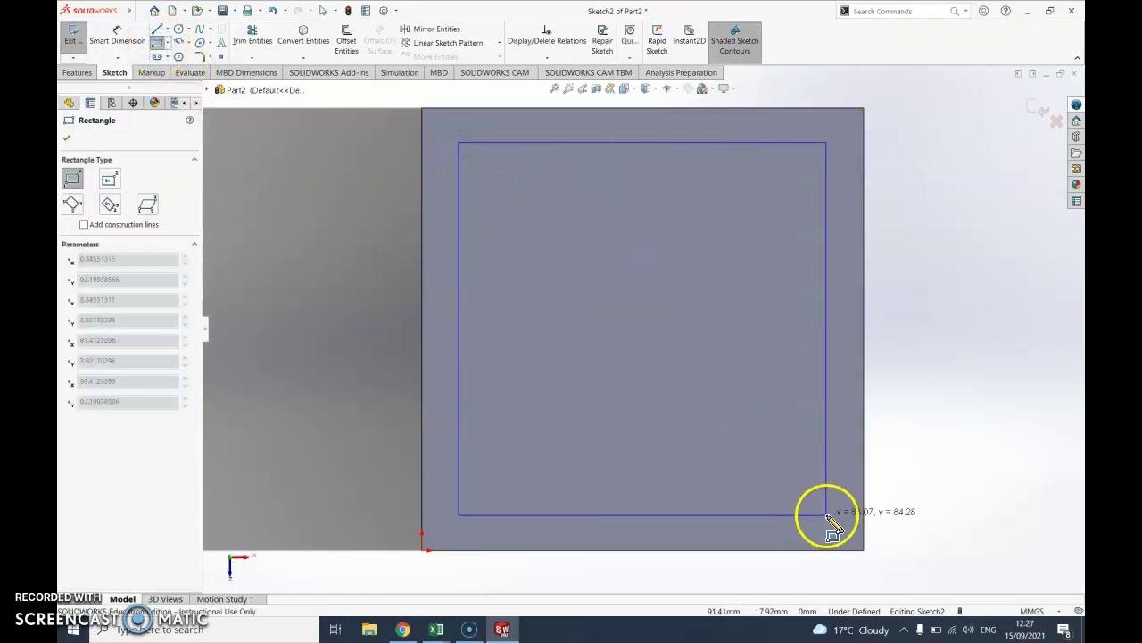
click(828, 516)
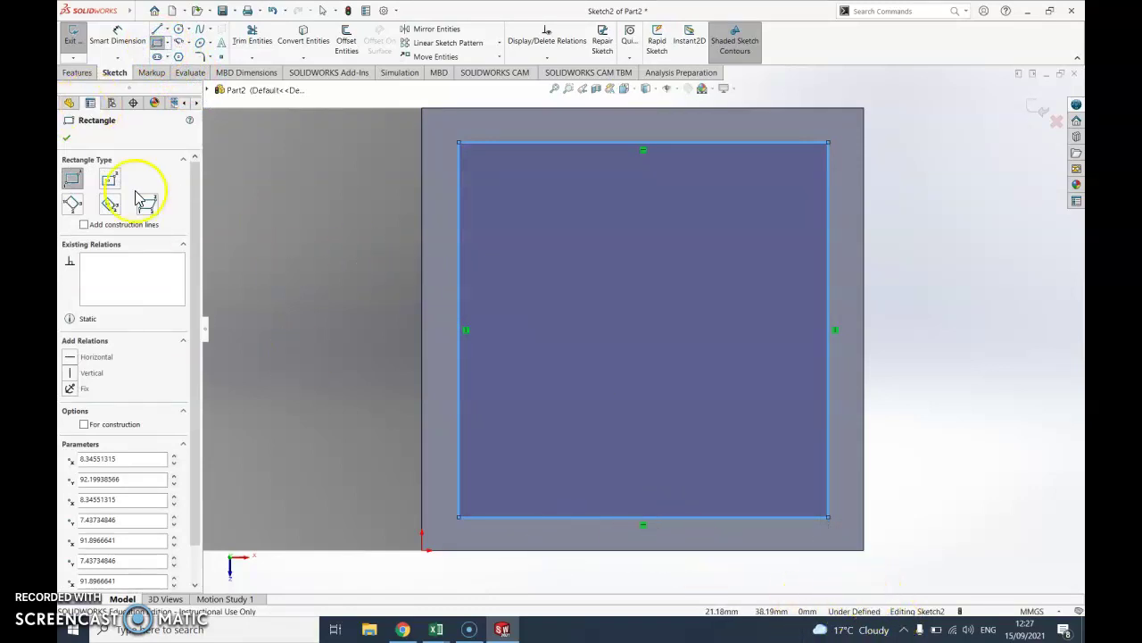
Step: Set the rectangle's left and top sides 5 mm in from the face edges
click(116, 38)
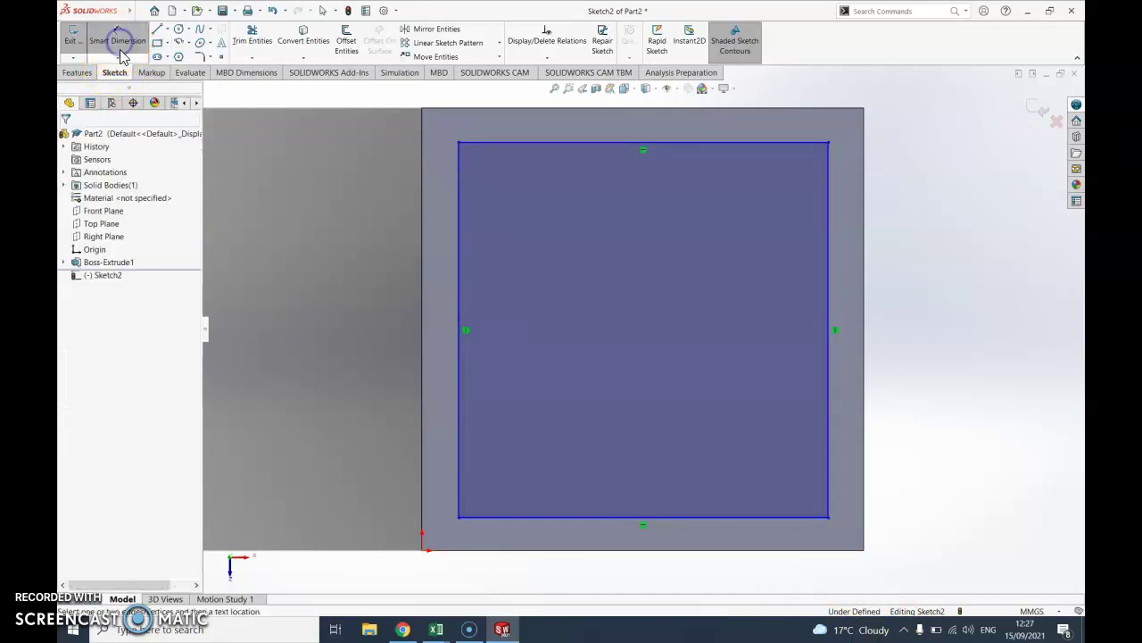
click(455, 191)
click(423, 201)
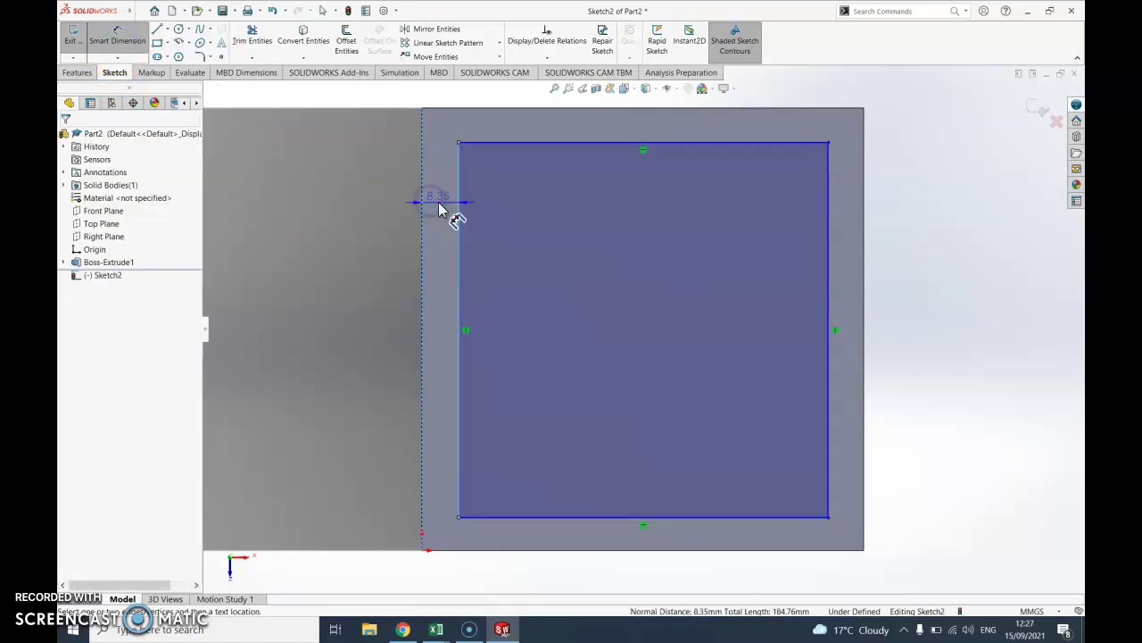
click(441, 219)
text(5)
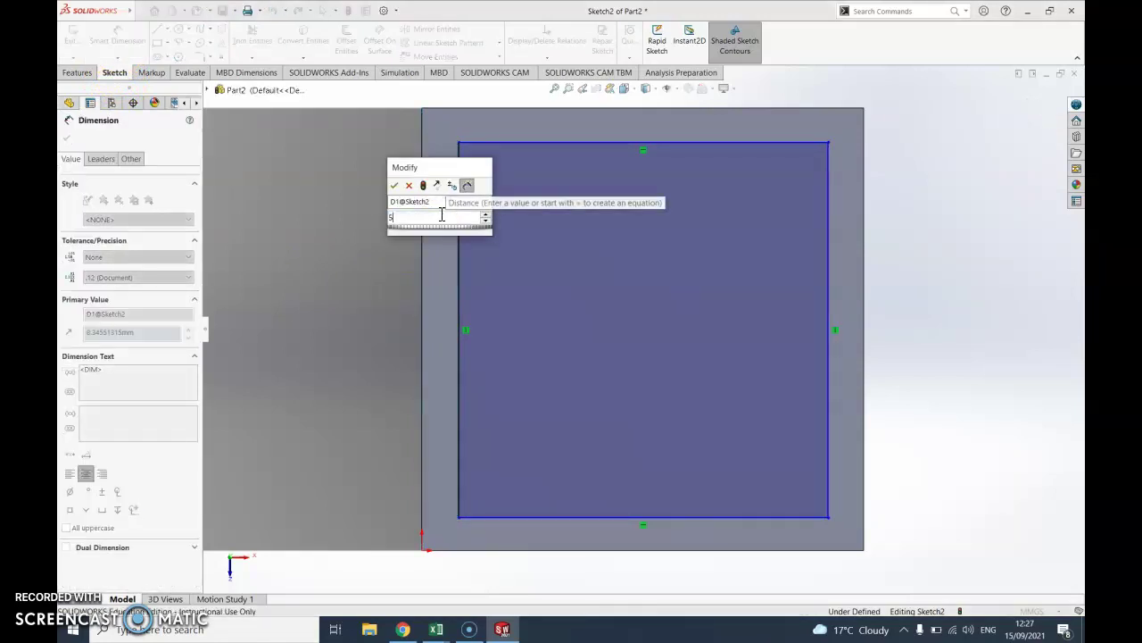
key(Return)
click(596, 143)
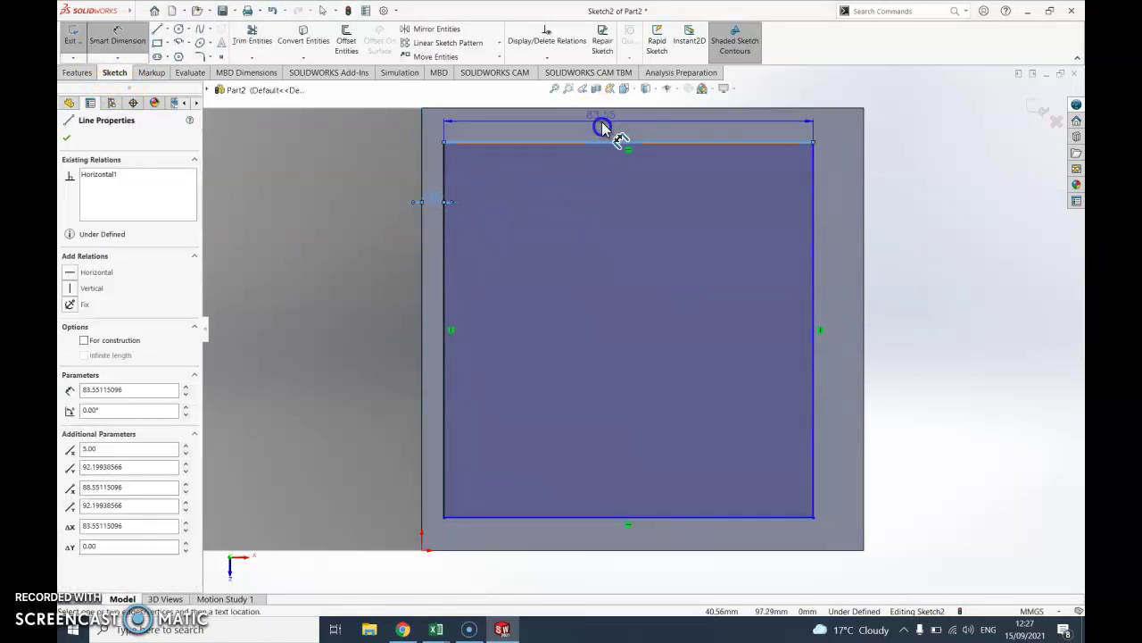
key(Escape)
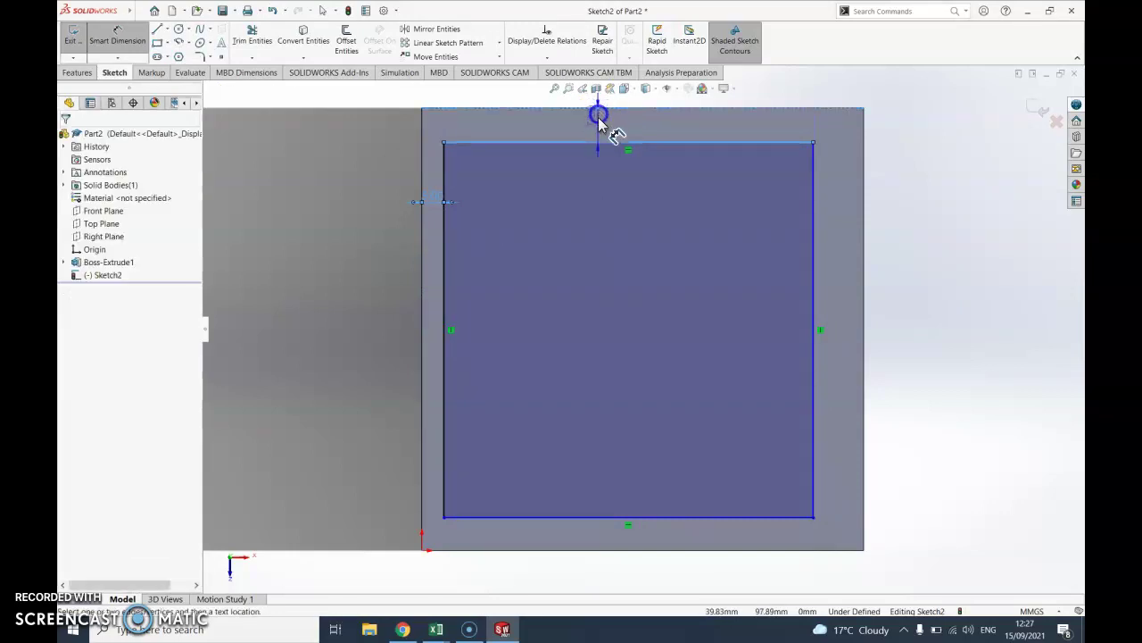
click(600, 123)
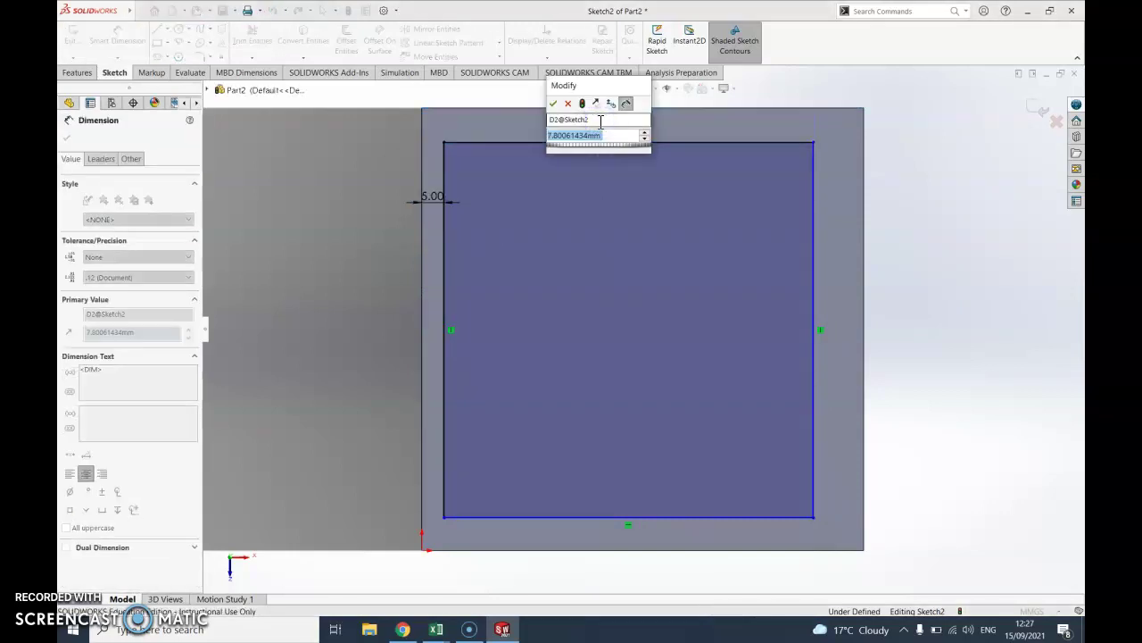
text(5)
key(Return)
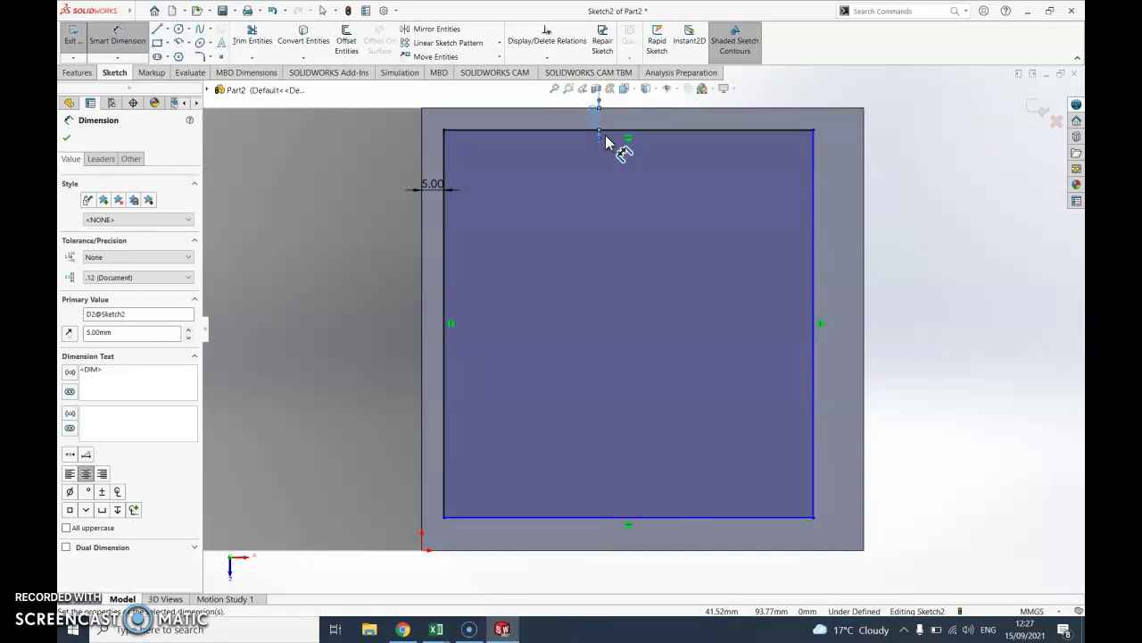
Step: Set the right and bottom sides 5 mm in from the face edges and exit the sketch
click(813, 224)
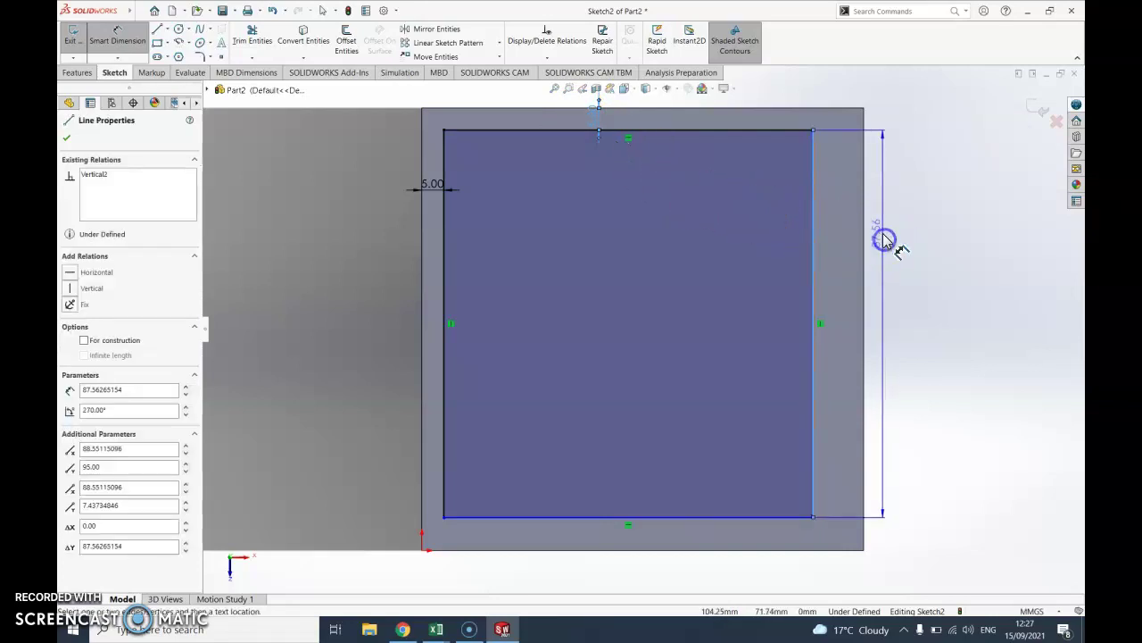
click(862, 232)
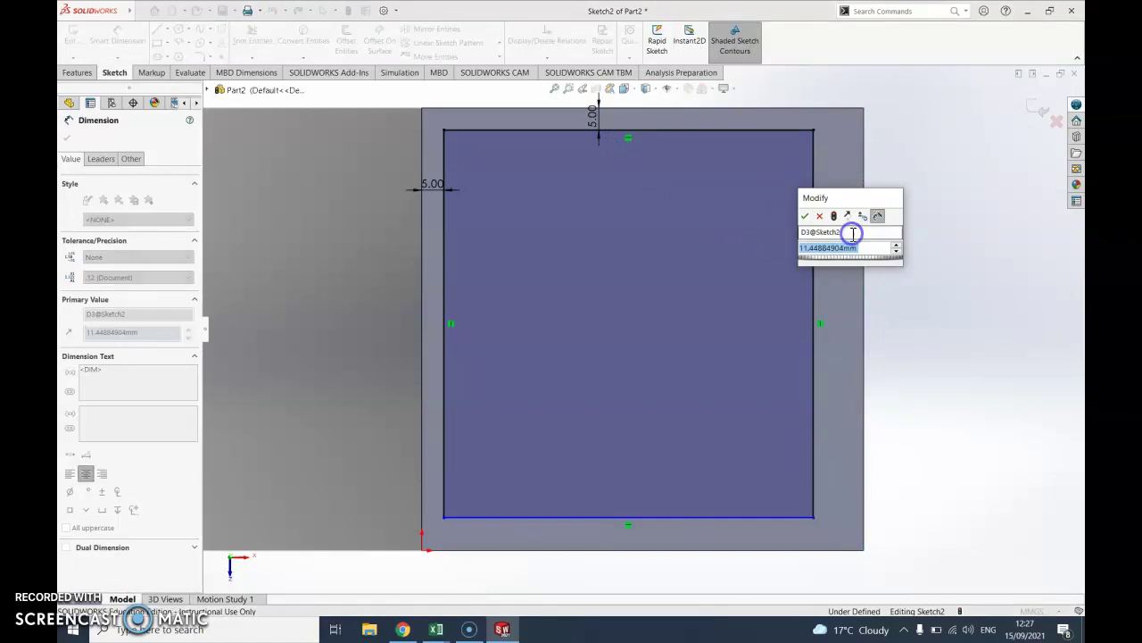
text(5)
key(Return)
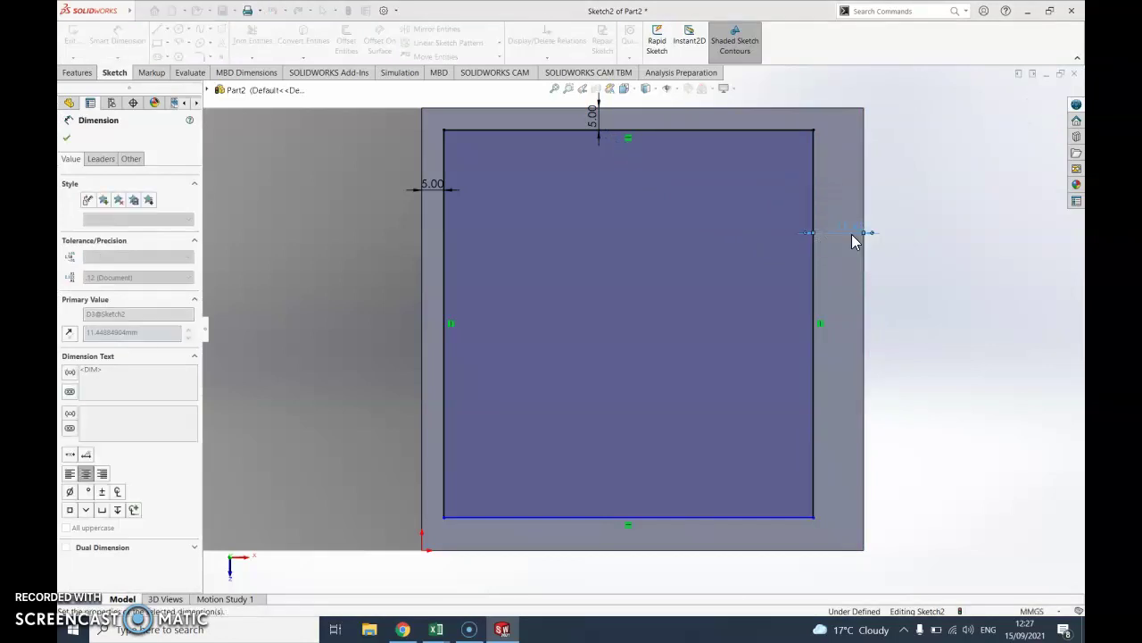
click(738, 521)
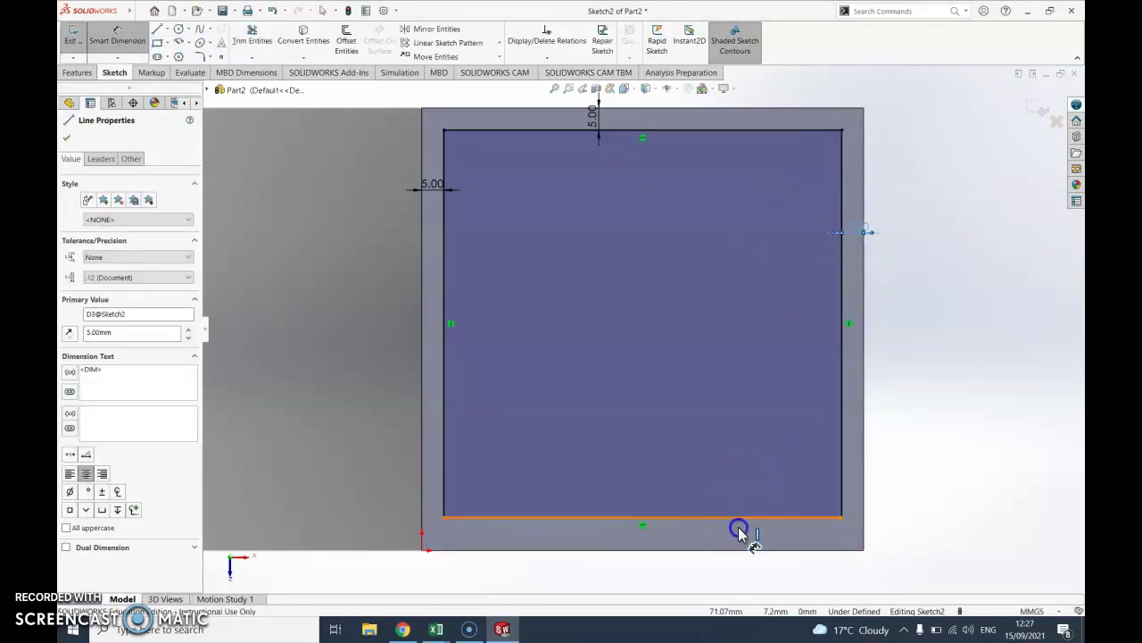
click(765, 546)
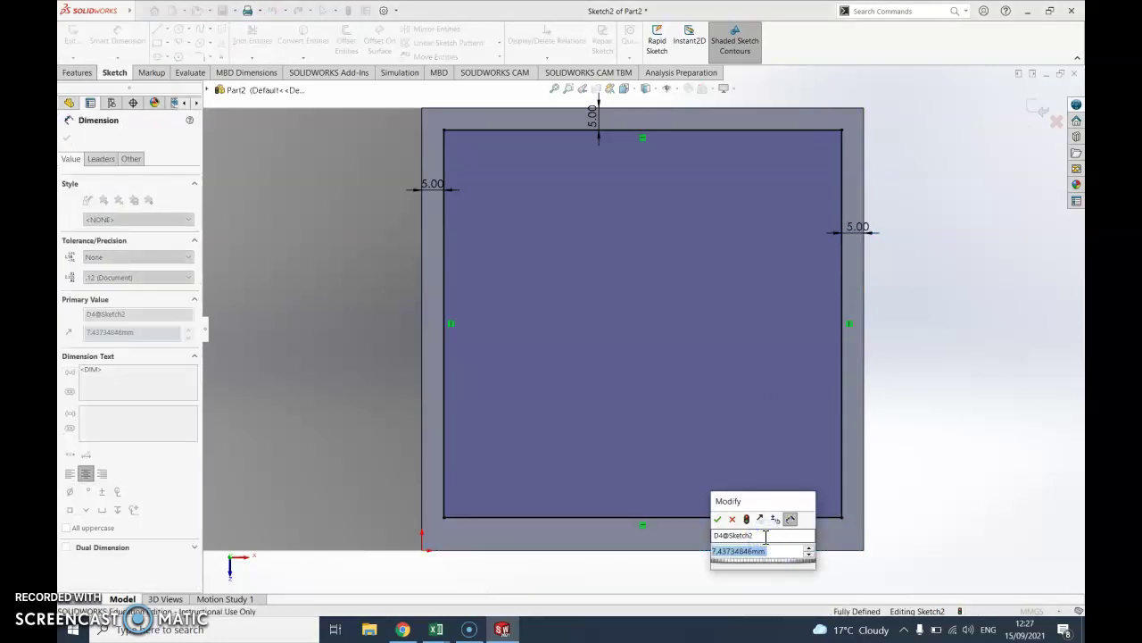
text(5)
key(Return)
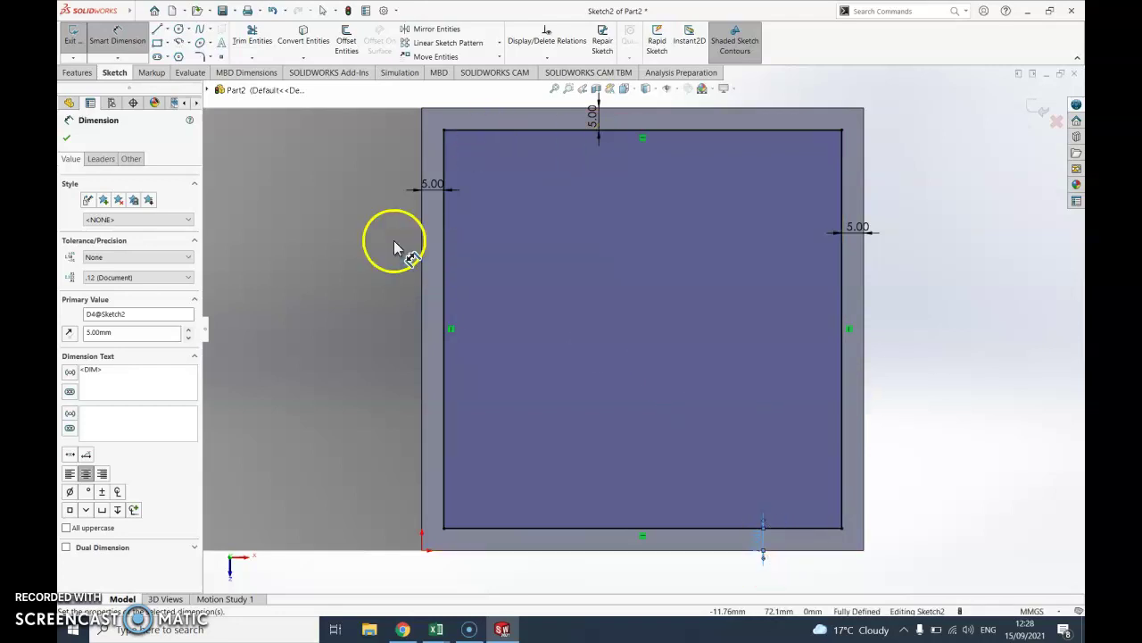
click(74, 45)
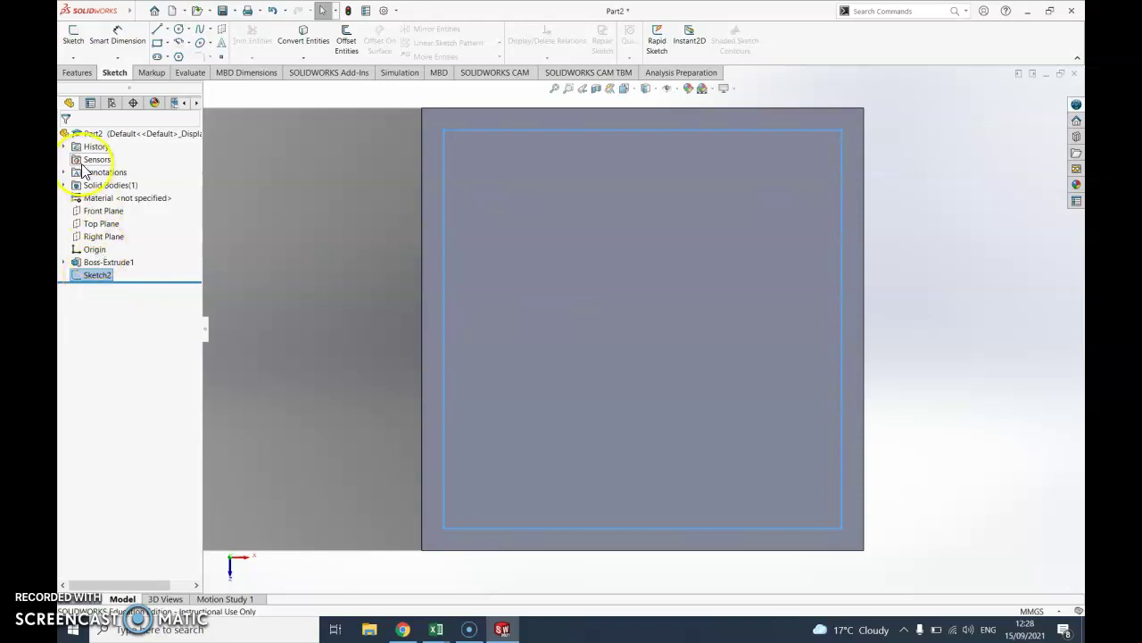
Step: Switch to the Features tab with Sketch2 selected
click(78, 75)
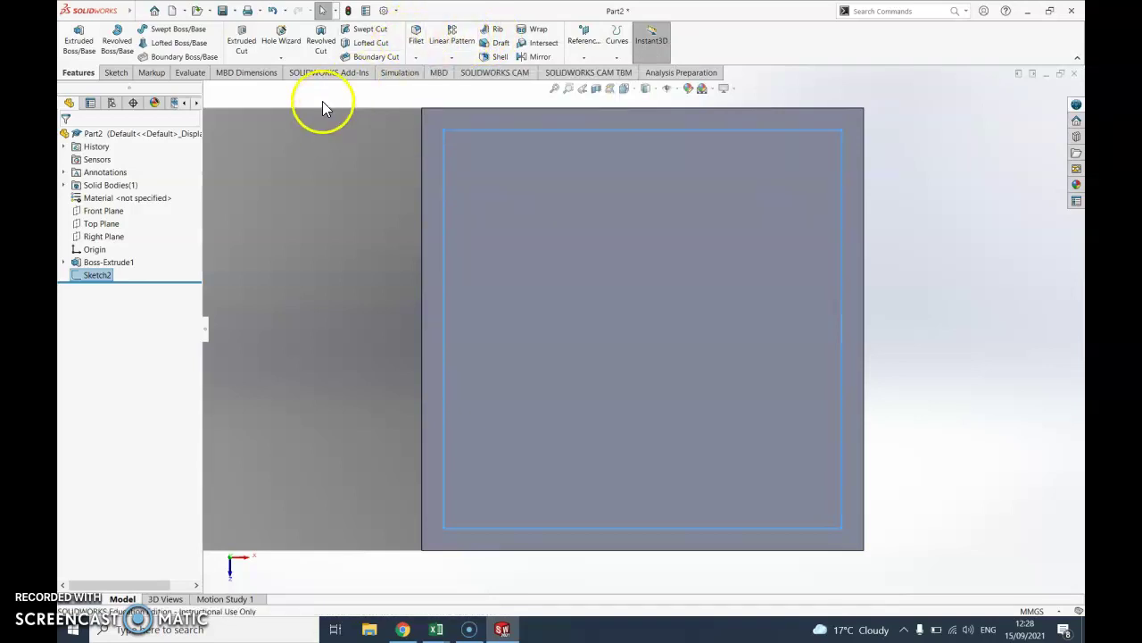
Step: Extruded-cut the inset rectangle 95 mm deep to hollow the cube into an open box
click(249, 51)
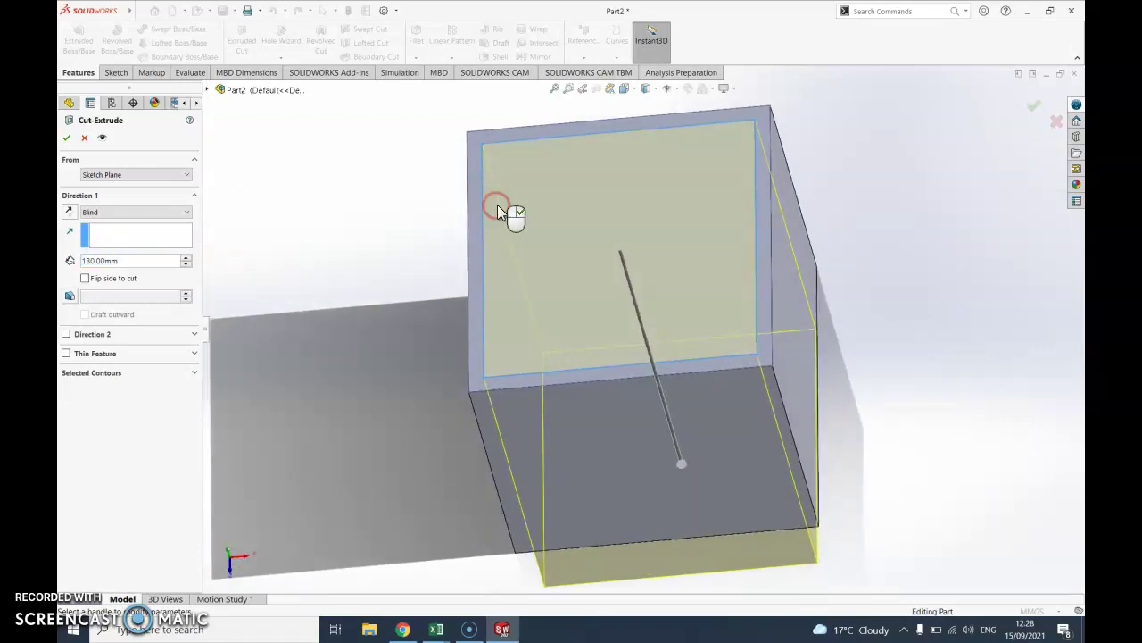
middle_drag(498, 204, 513, 219)
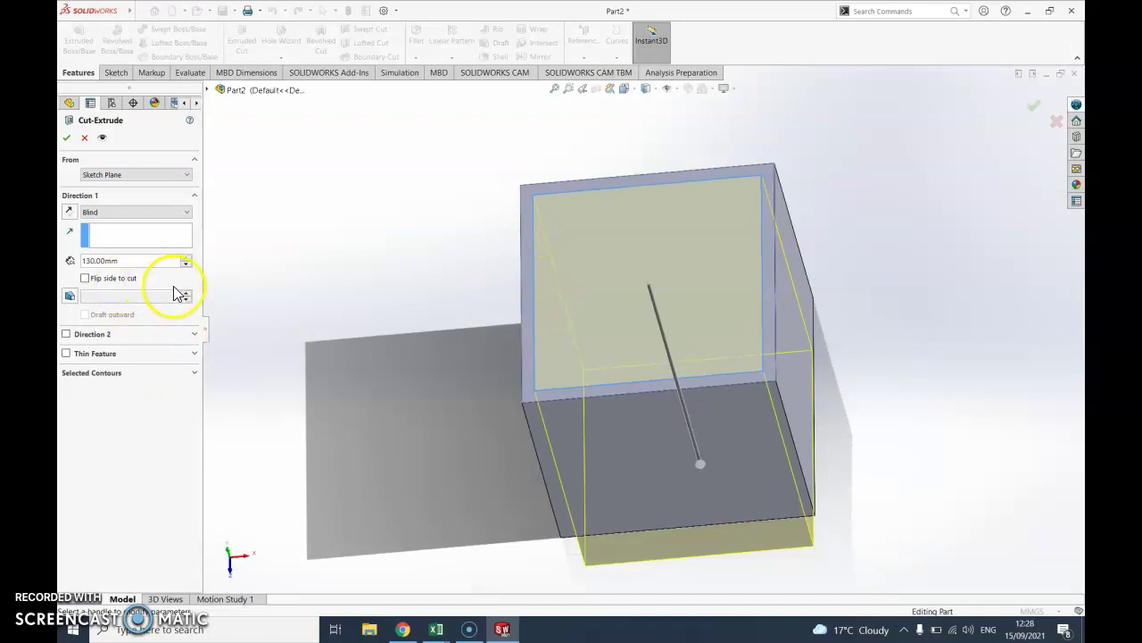
click(185, 264)
click(185, 264)
click(186, 264)
click(186, 264)
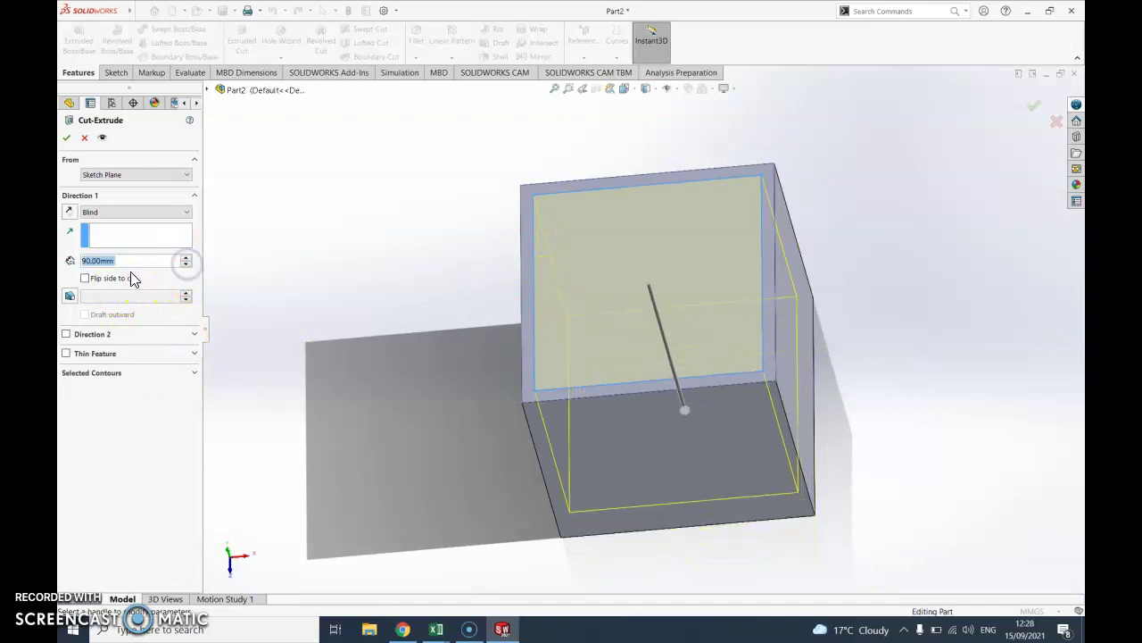
click(91, 261)
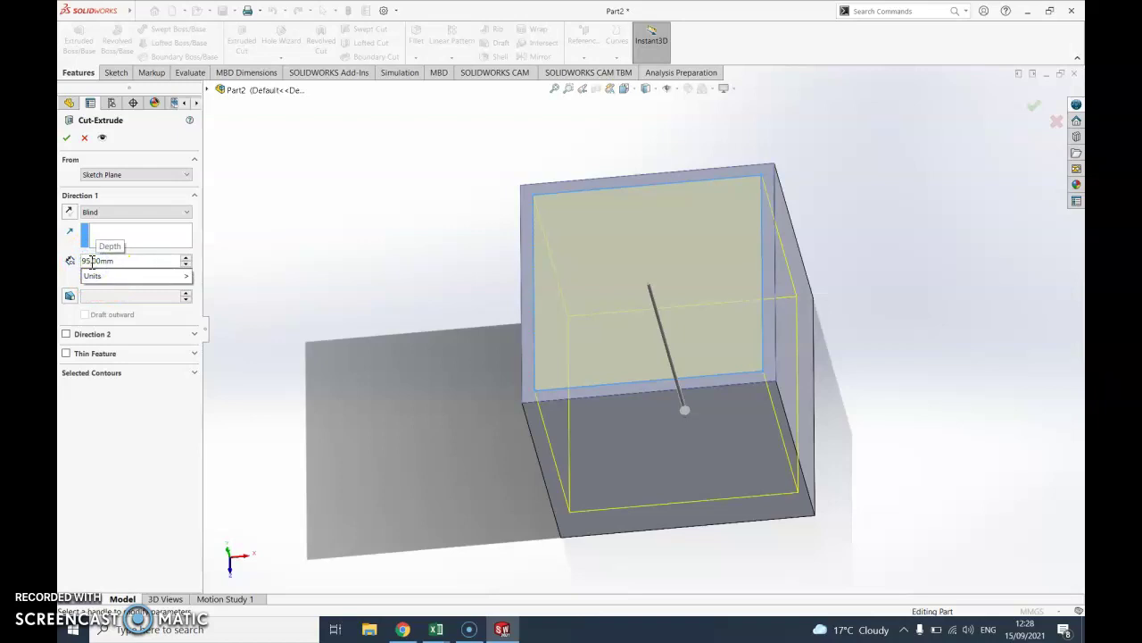
click(66, 138)
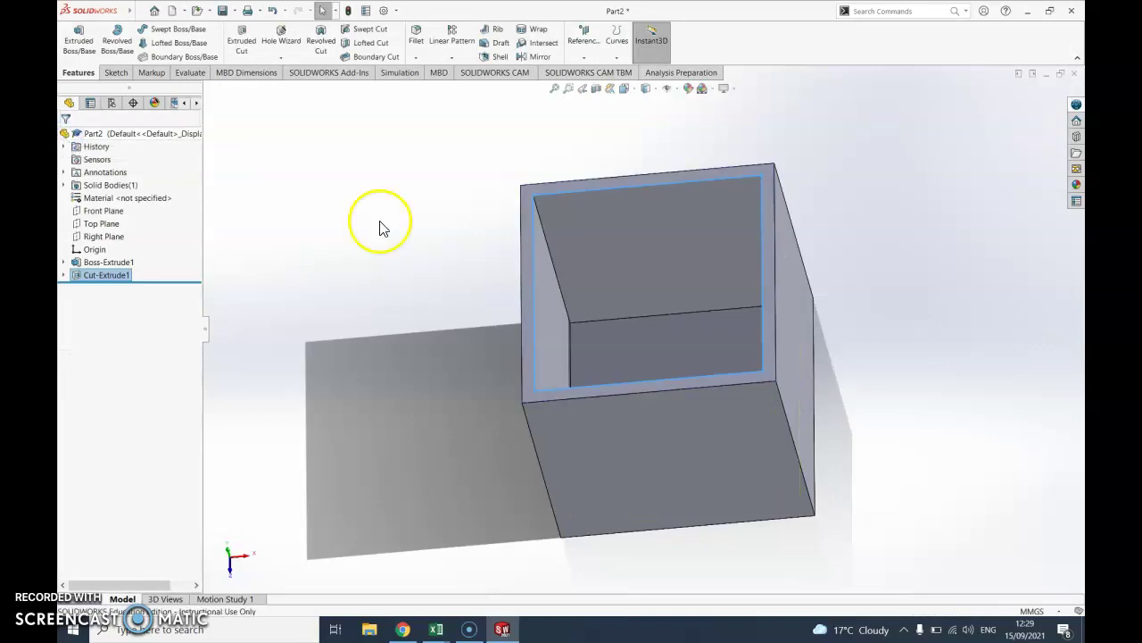
scroll(761, 351, up, 3)
Step: Orbit to one outer side face of the box and open a new sketch, Sketch3, on it
middle_drag(726, 321, 712, 271)
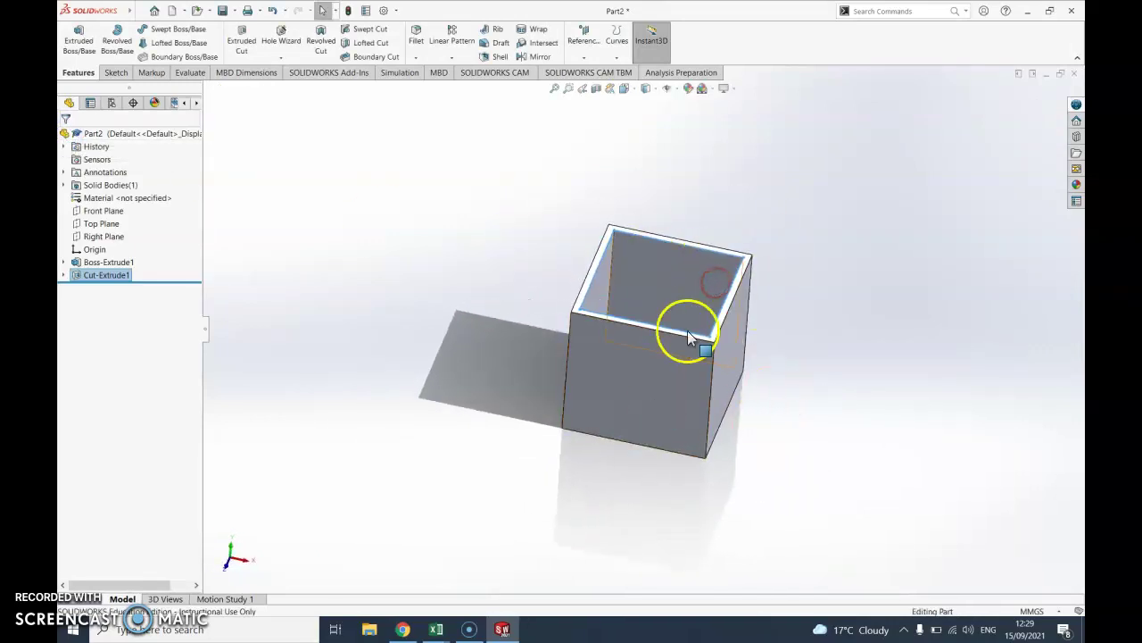
middle_drag(683, 331, 623, 341)
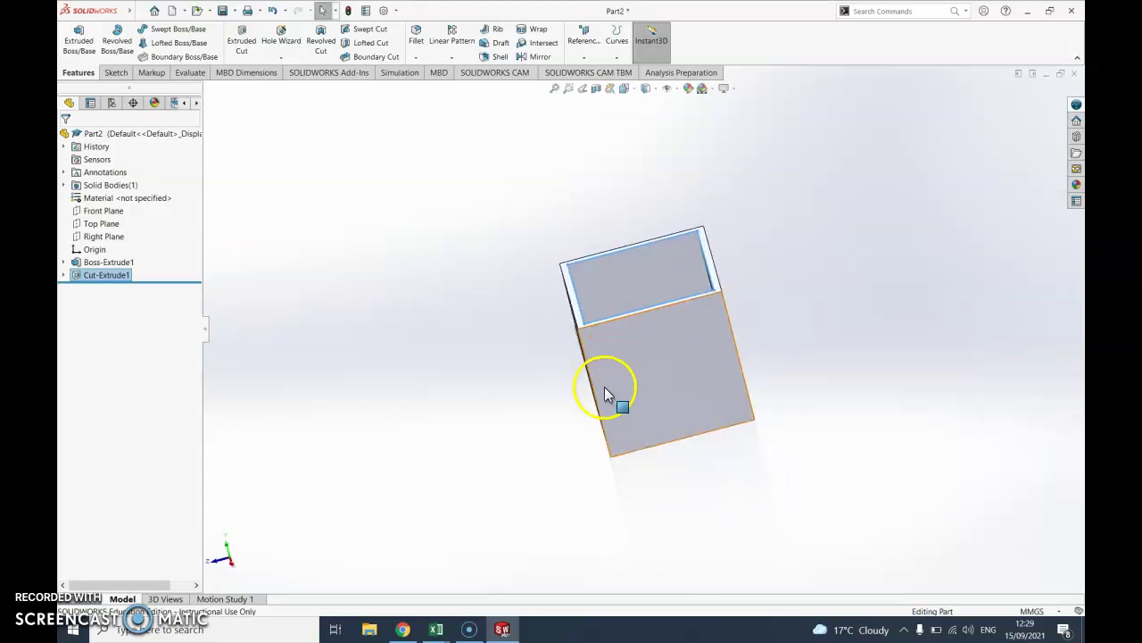
click(115, 72)
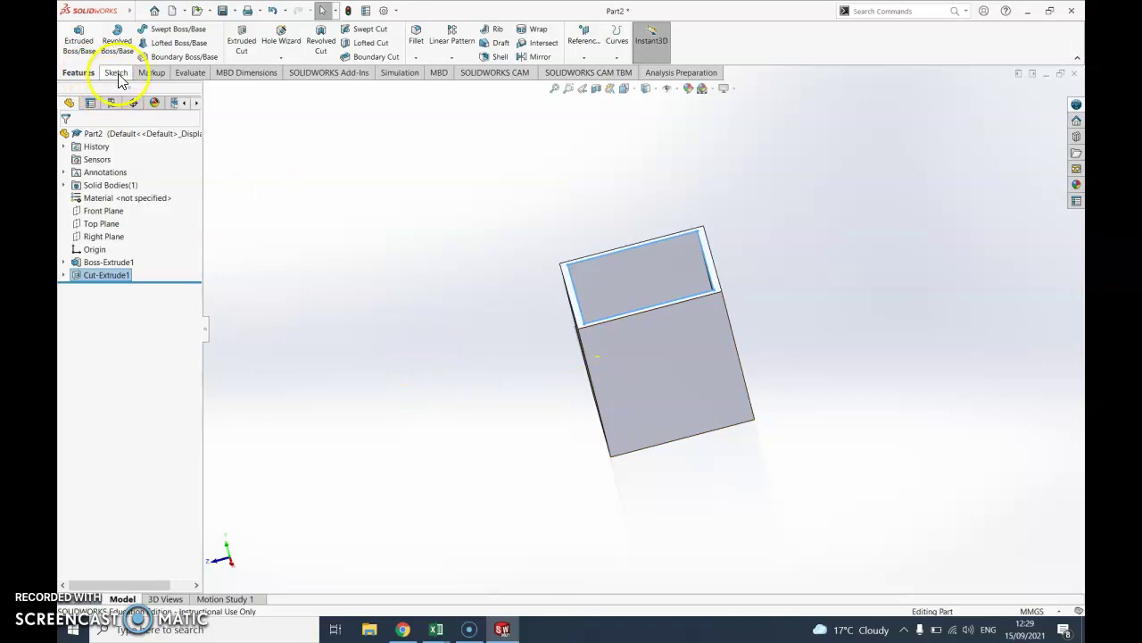
click(69, 36)
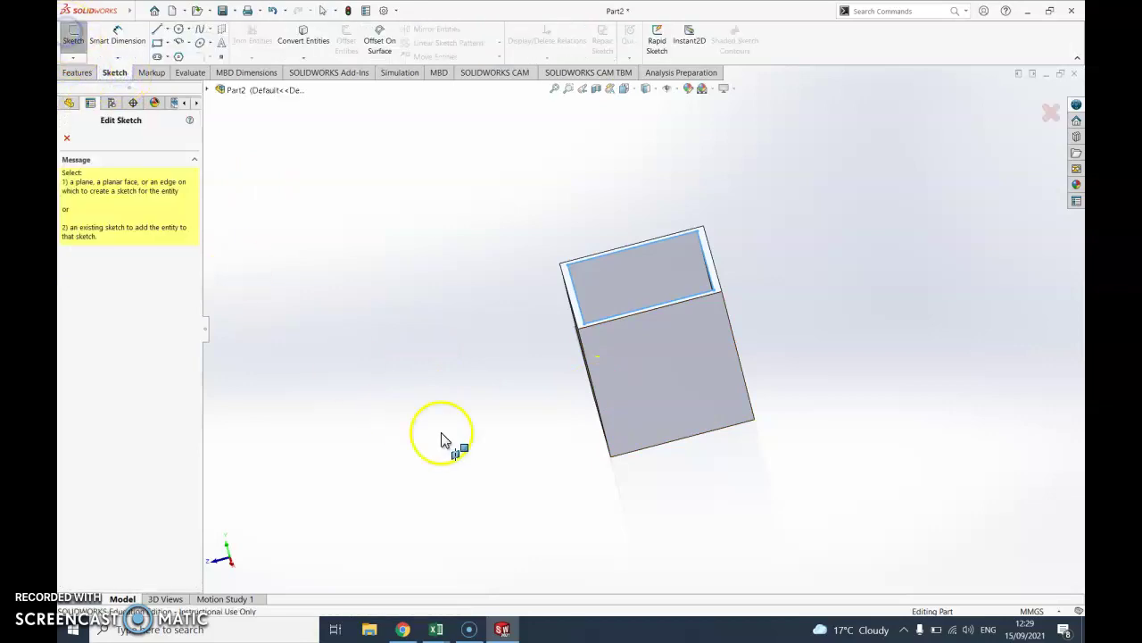
click(652, 350)
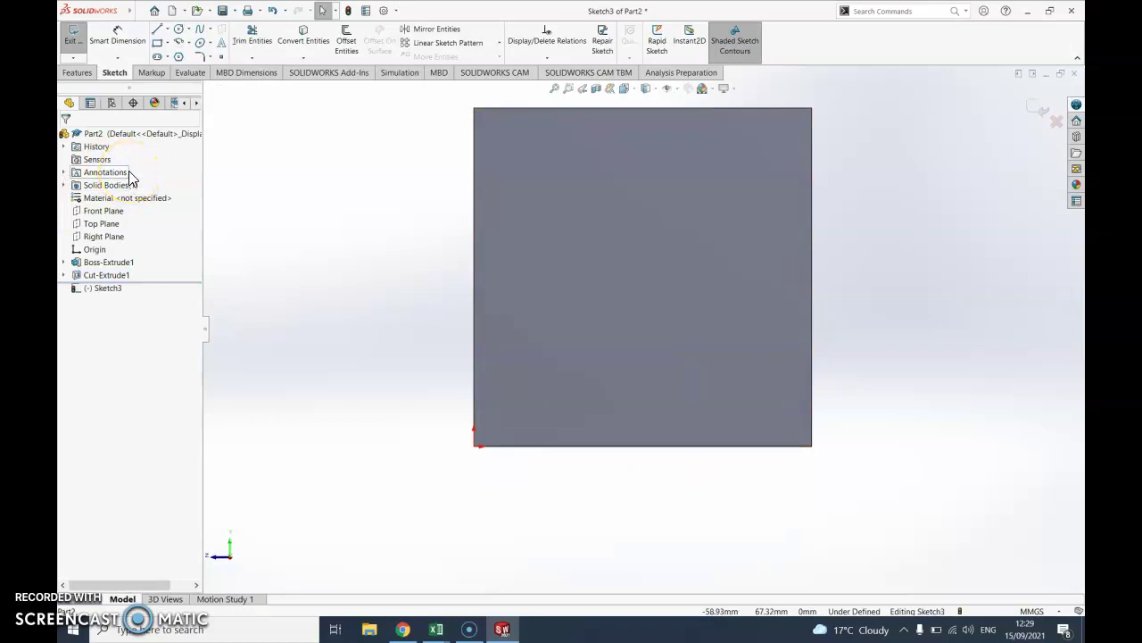
Step: Draw a vertical straight slot on the cube's front face, about 71 mm long and 17 mm wide
click(158, 58)
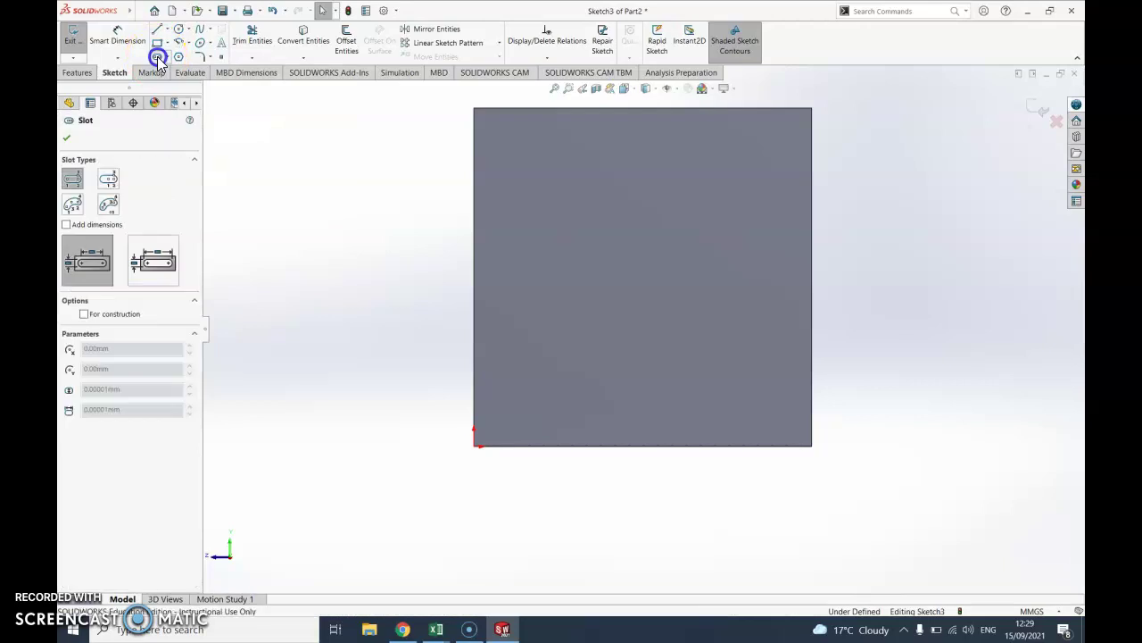
click(635, 159)
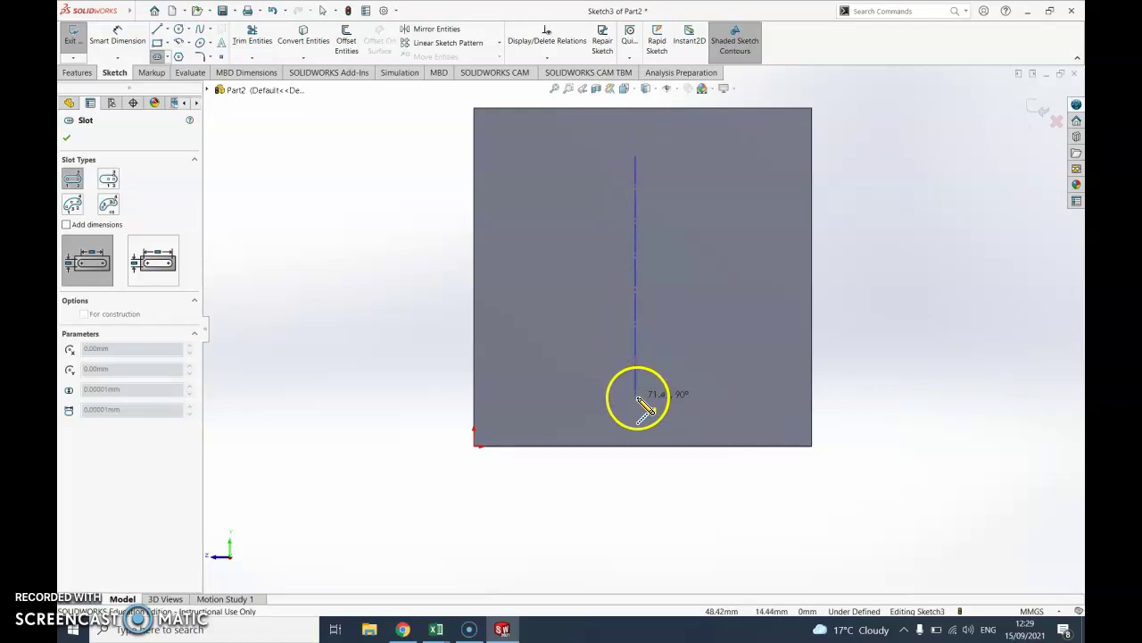
click(637, 398)
click(666, 382)
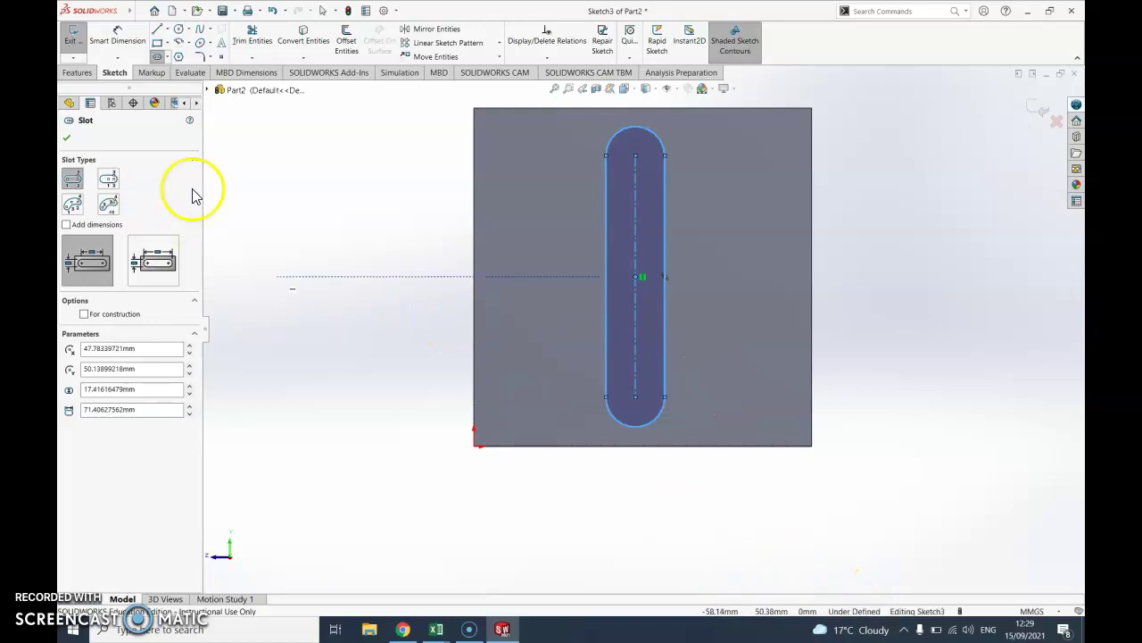
click(116, 37)
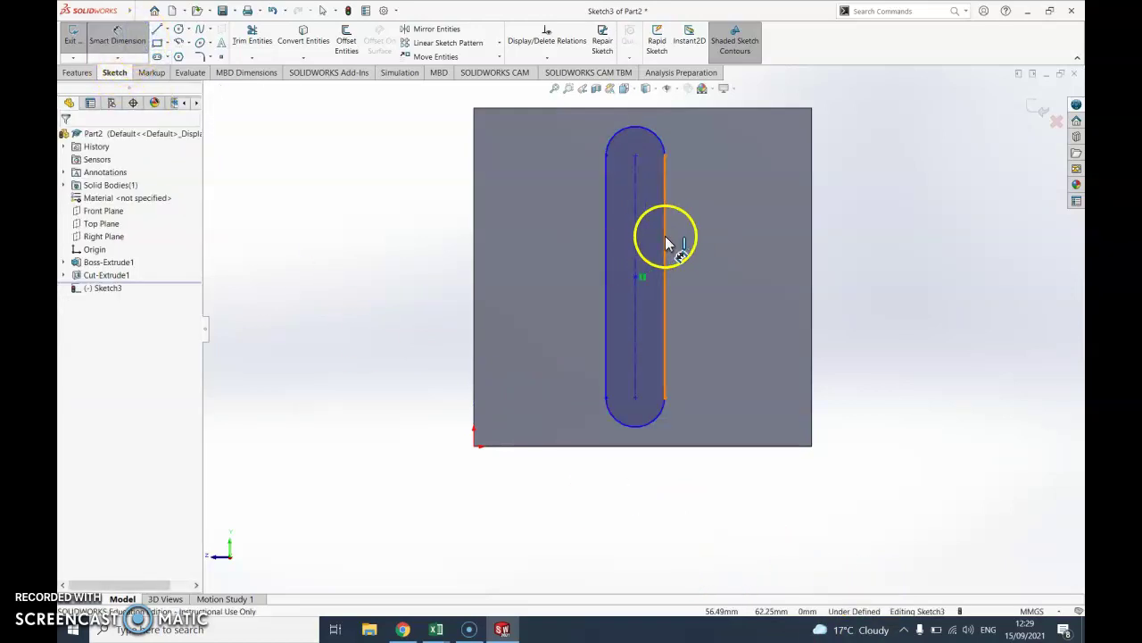
Step: Dimension the slot's centre length to 50 mm
click(664, 243)
click(704, 253)
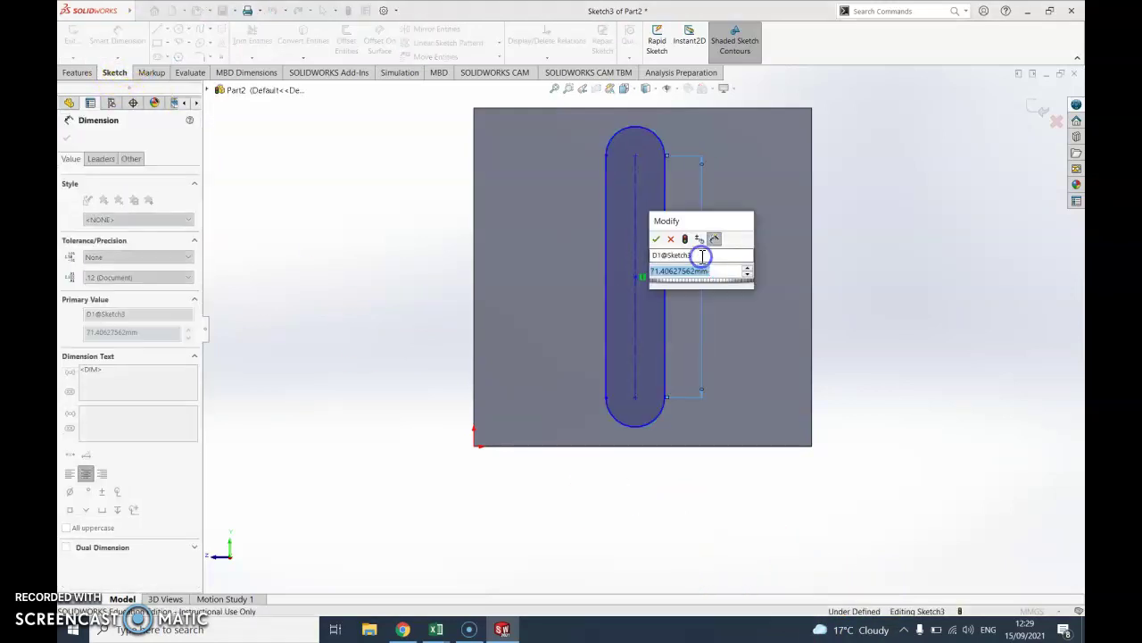
text(50)
key(Return)
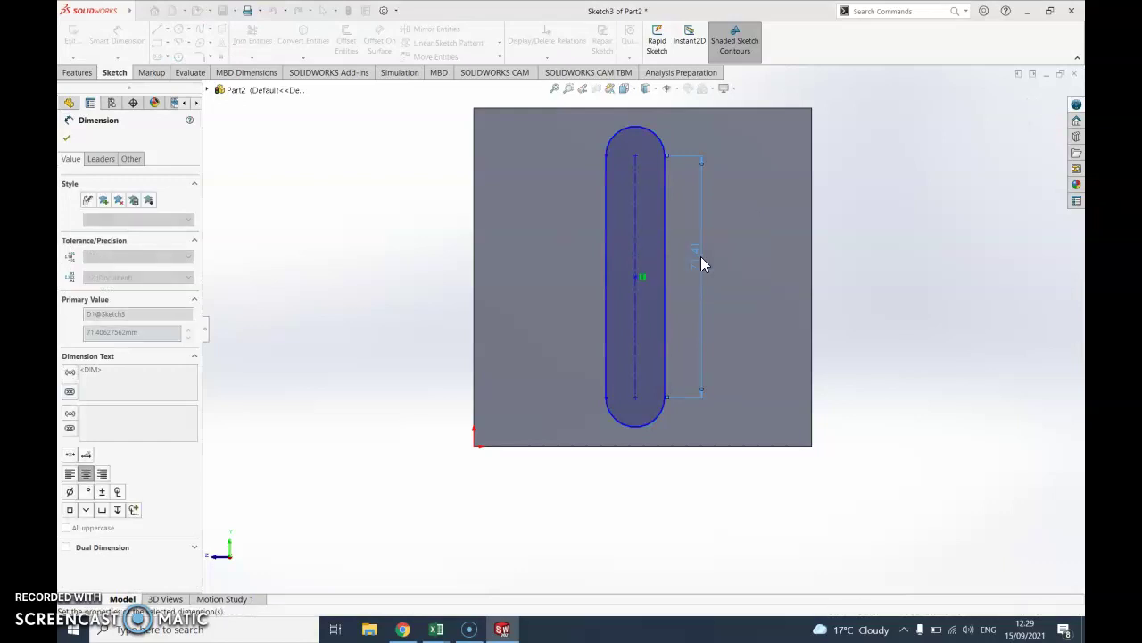
click(700, 365)
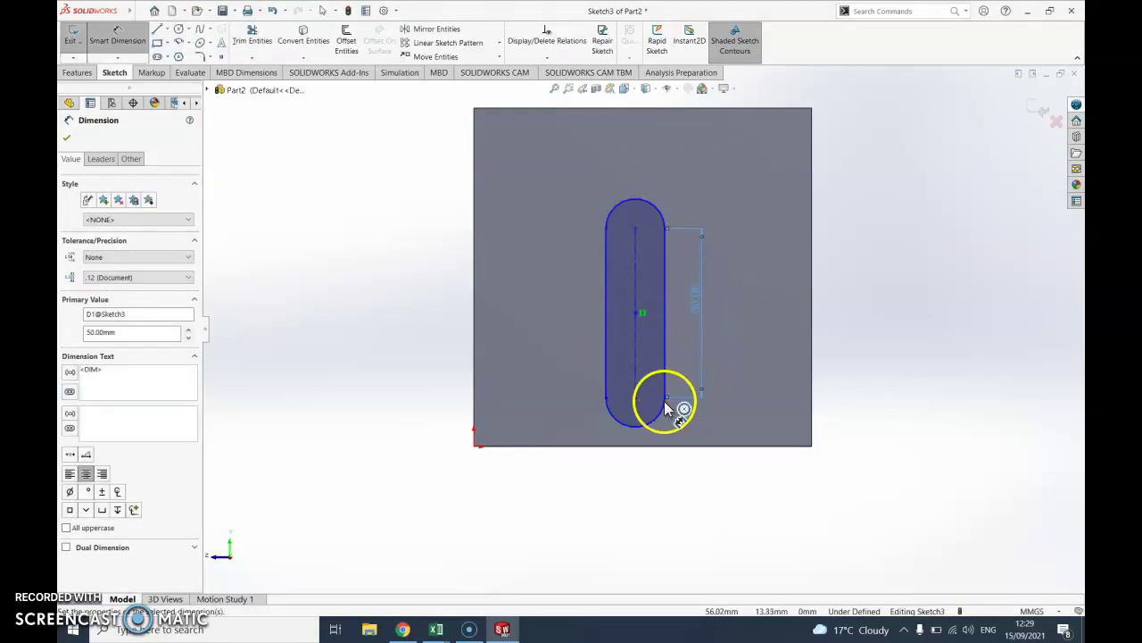
Step: Place the slot's lower end 25 mm above the face's bottom edge
click(604, 399)
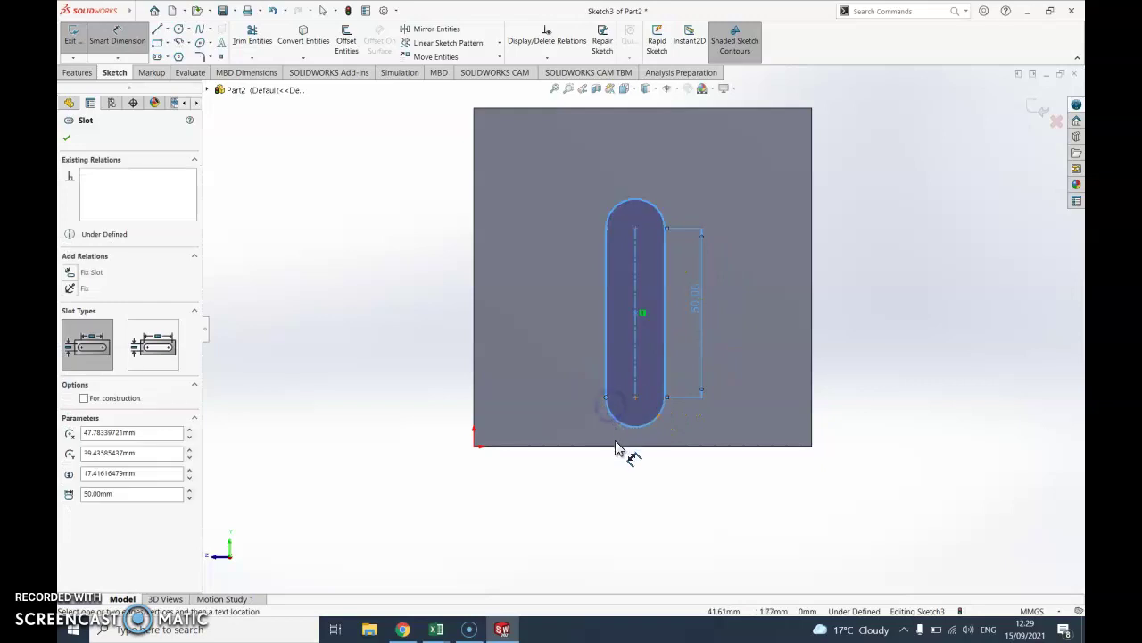
click(611, 444)
click(580, 427)
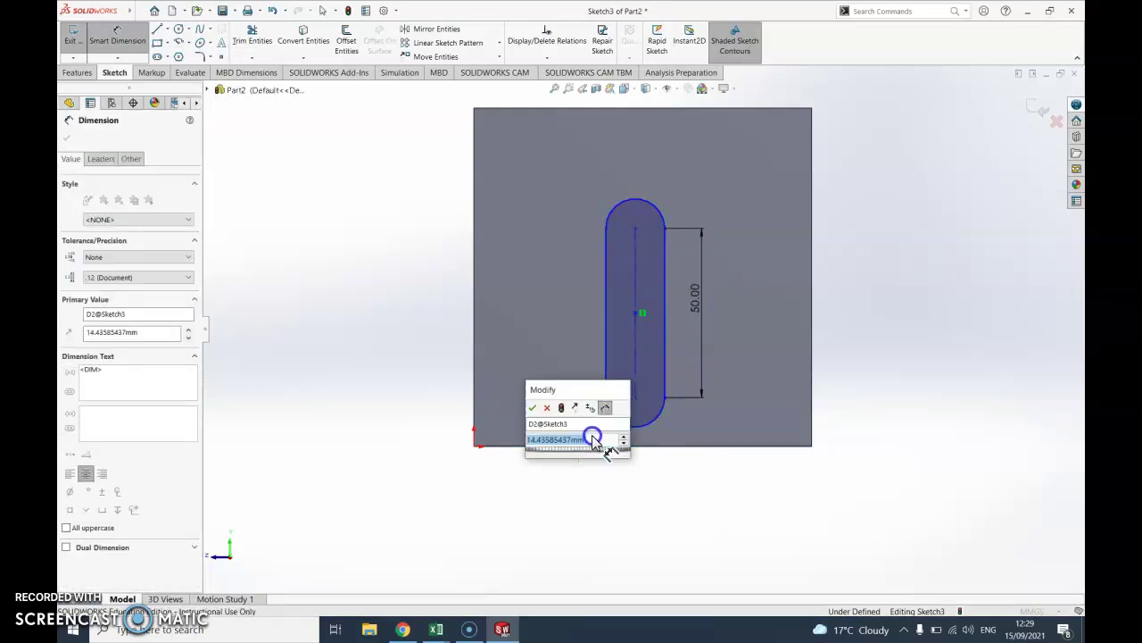
text(25)
key(Return)
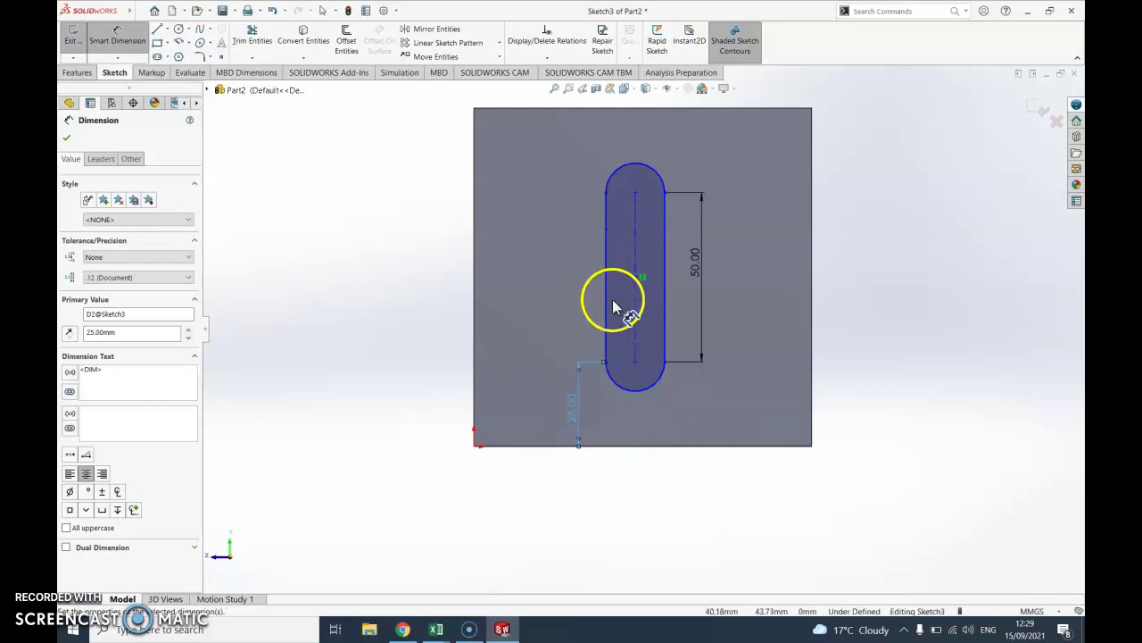
Step: Add a 20 mm width dimension to the slot
click(606, 303)
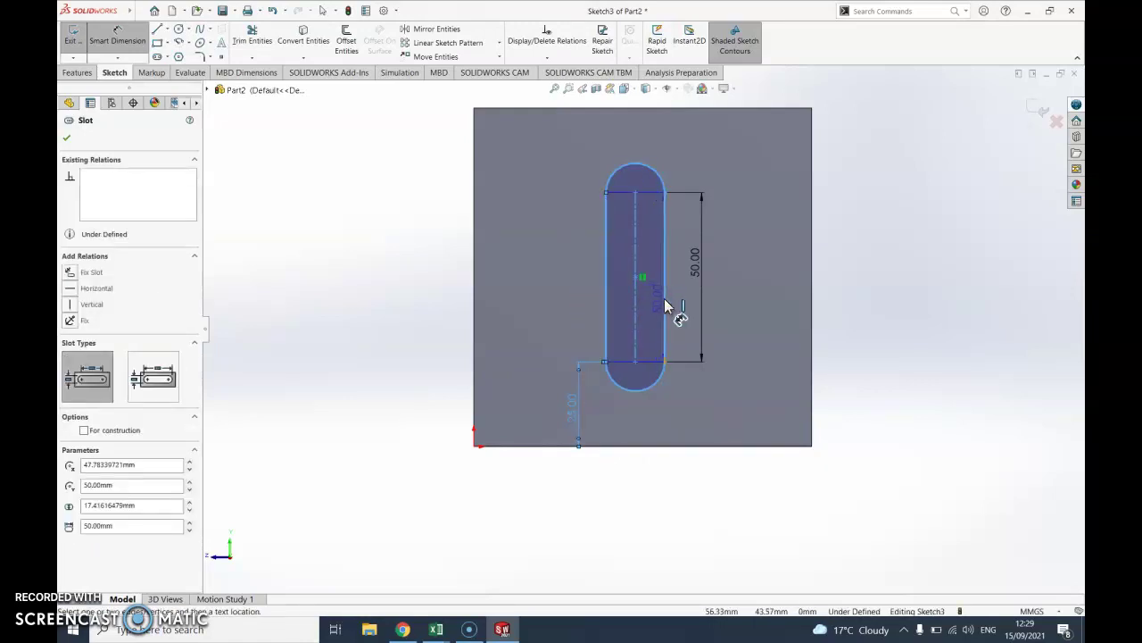
drag(660, 302, 557, 268)
click(644, 141)
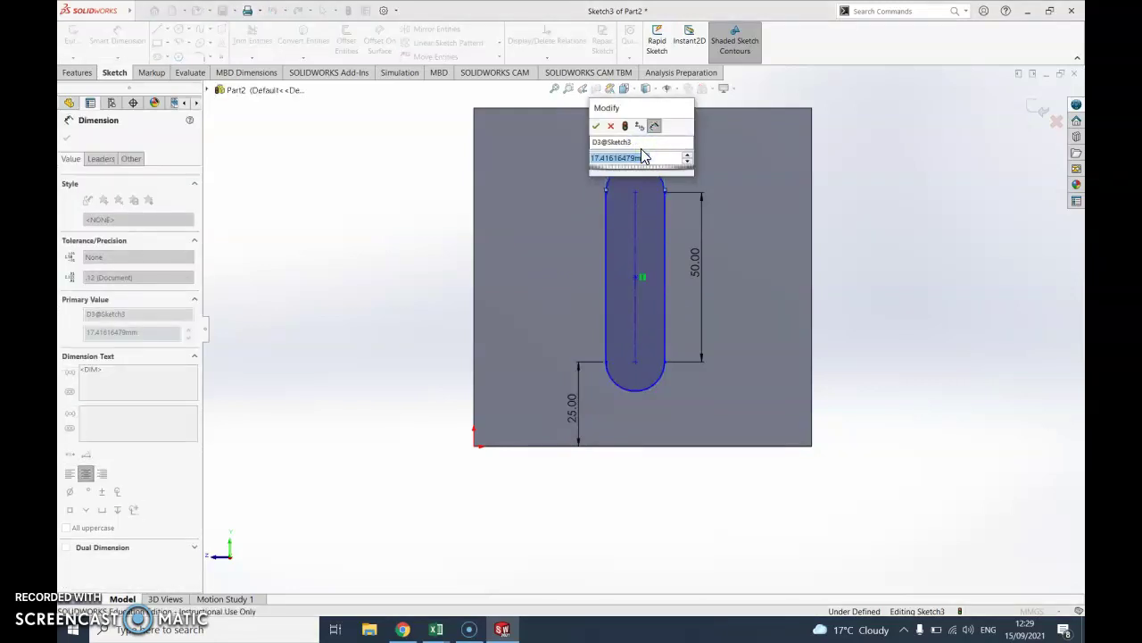
text(=)
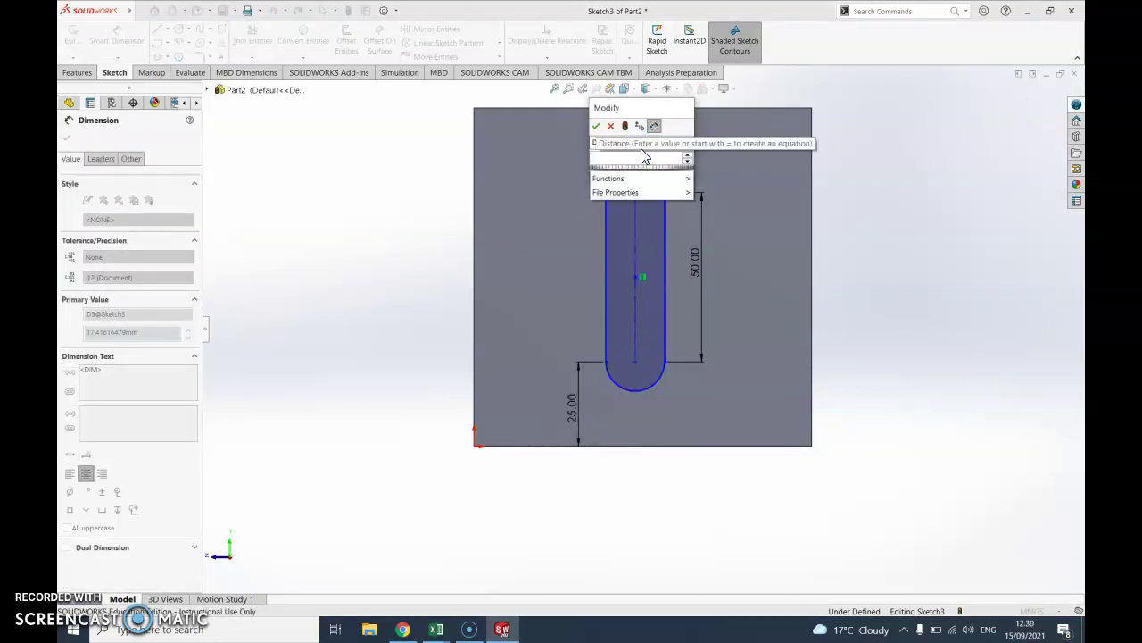
key(Escape)
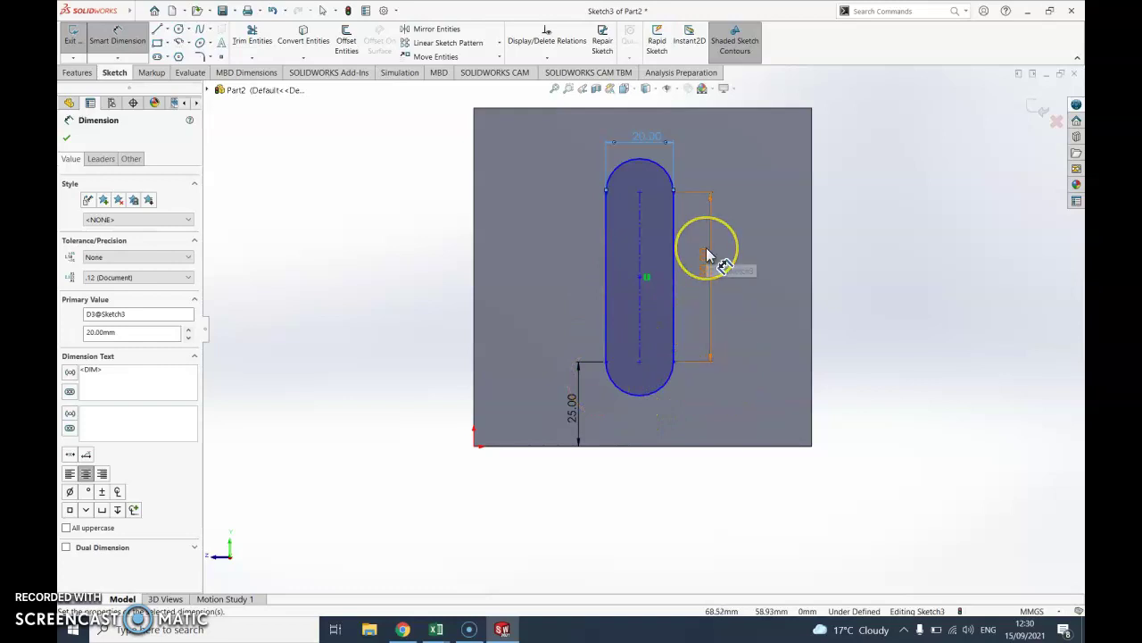
click(662, 409)
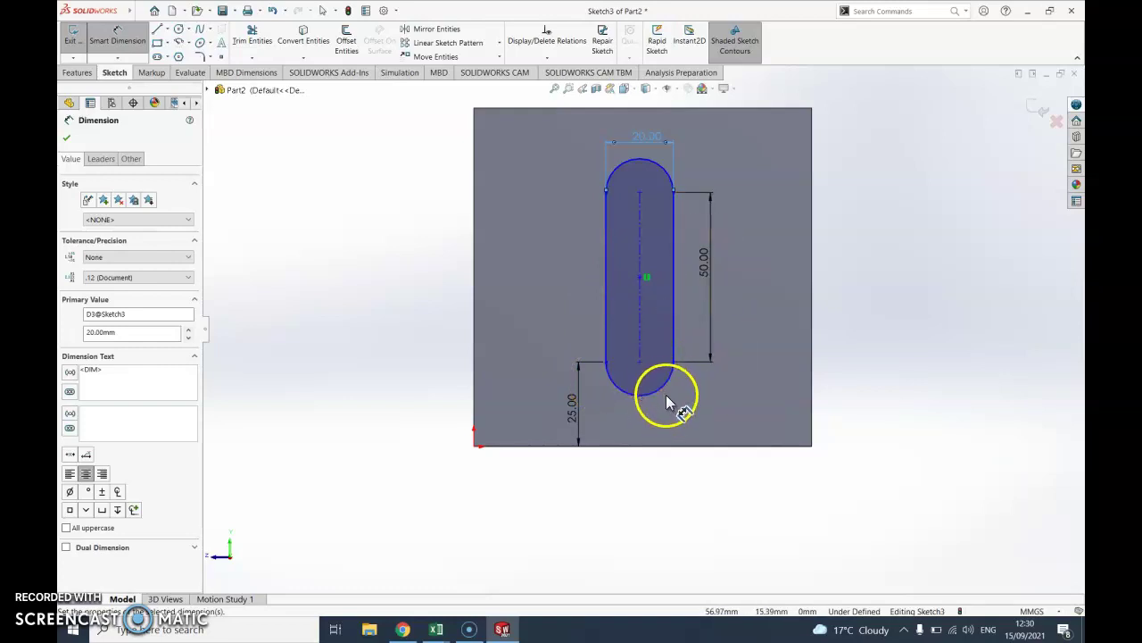
click(666, 393)
click(688, 415)
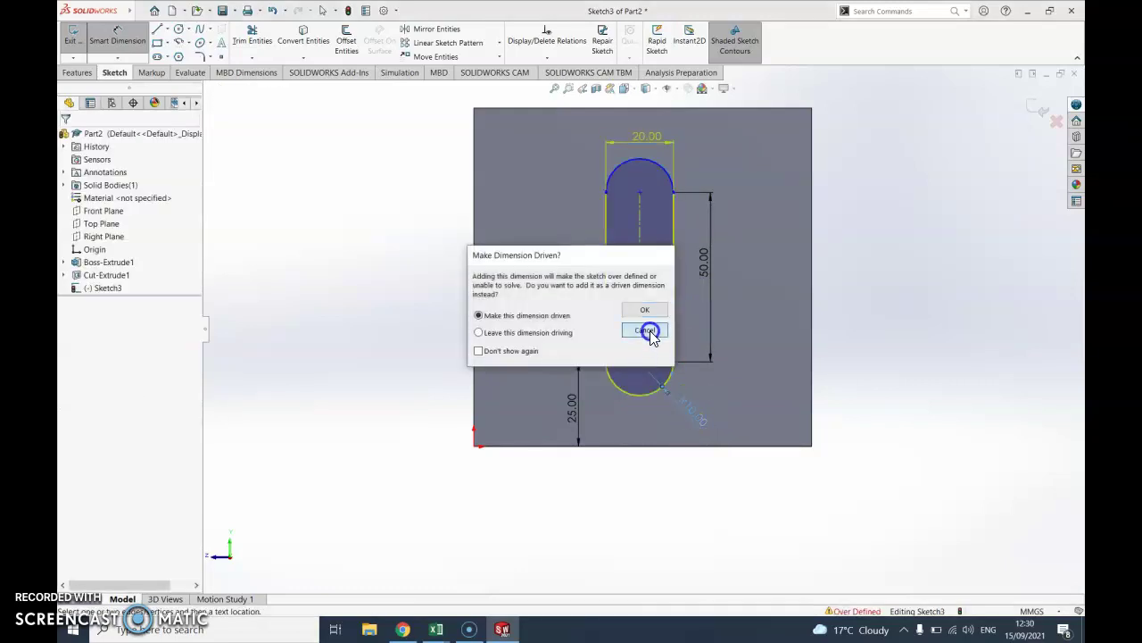
click(645, 331)
click(681, 214)
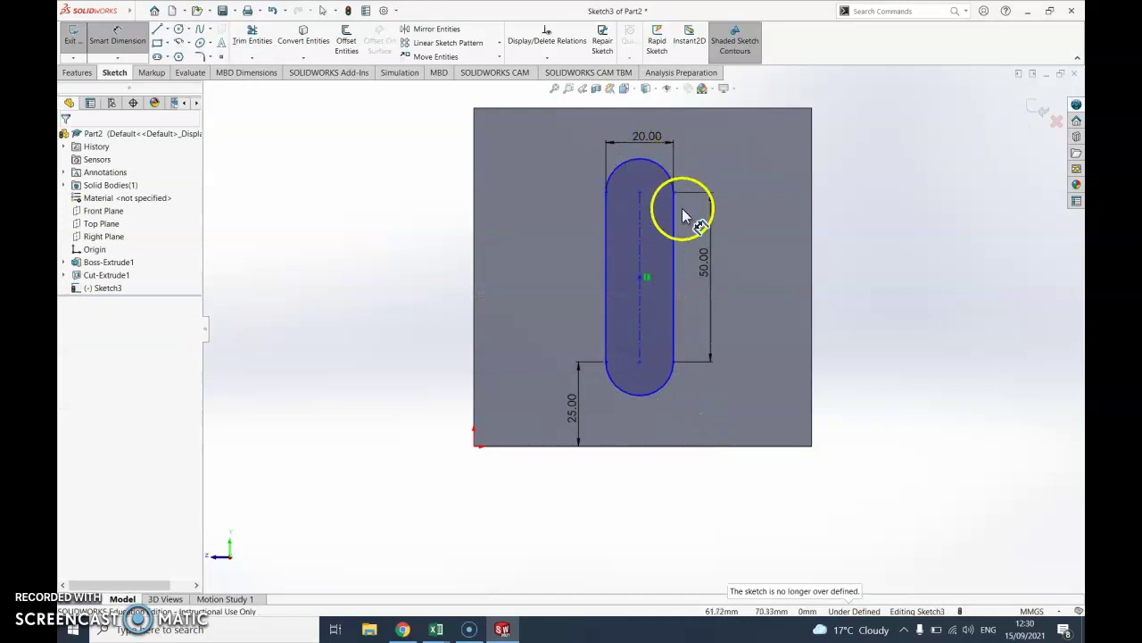
click(640, 196)
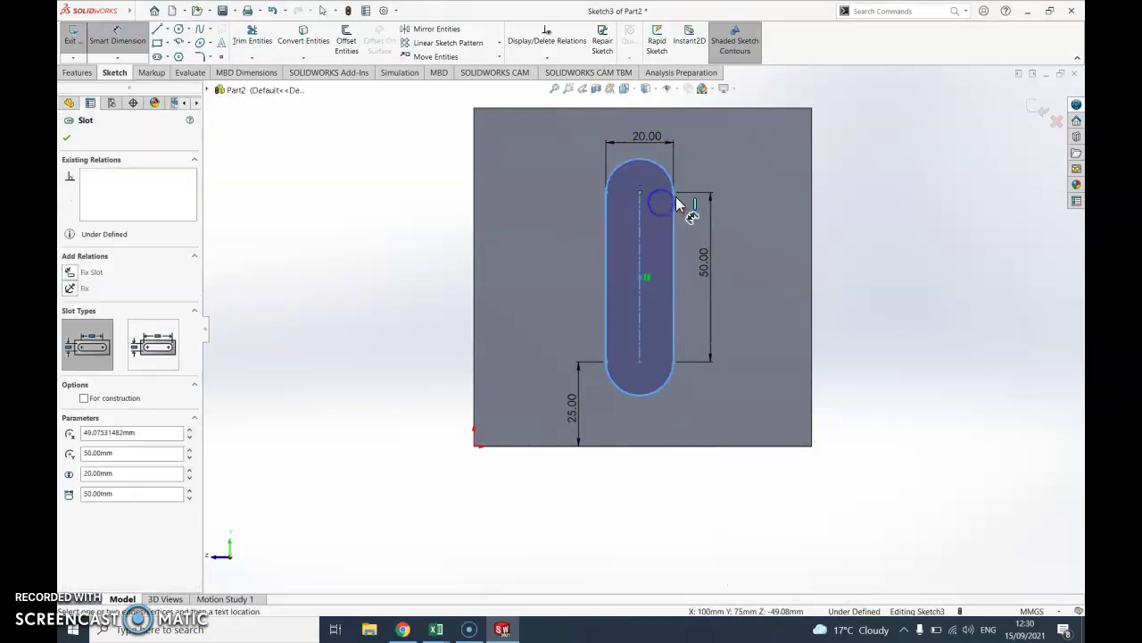
click(657, 213)
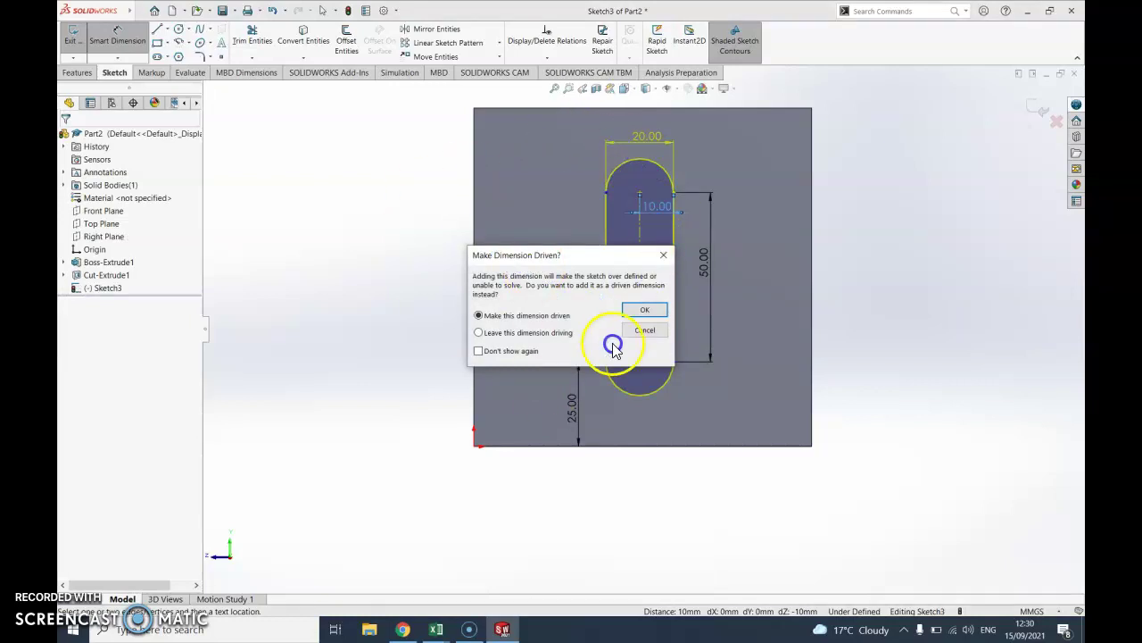
click(644, 329)
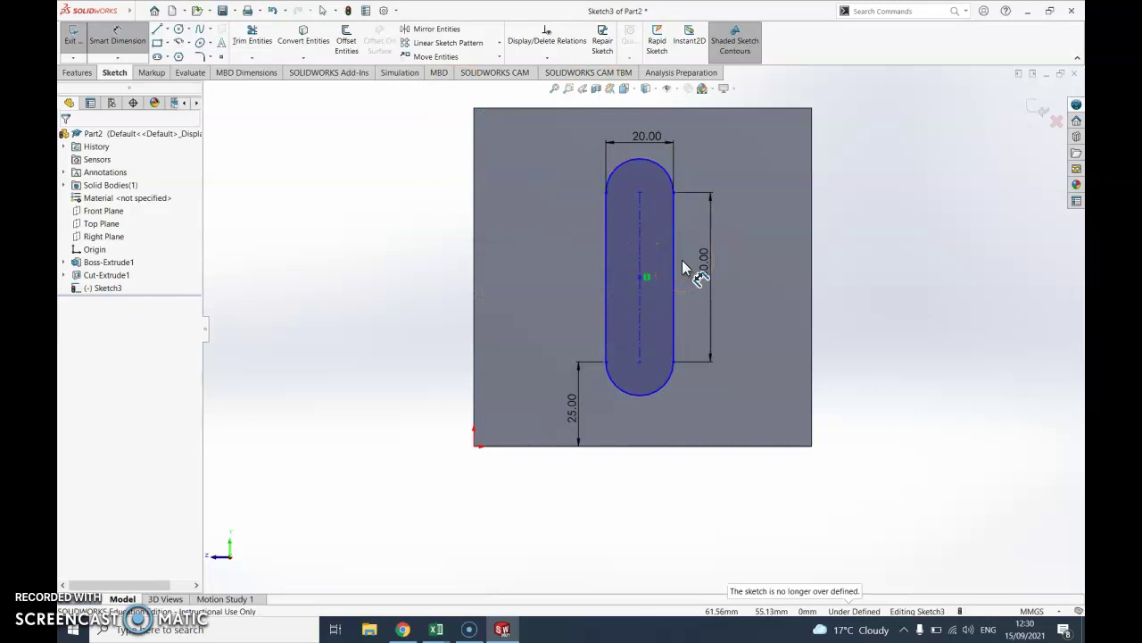
Step: Dimension the slot centre 50 mm from the face's left edge, fully defining Sketch3
click(639, 281)
click(473, 288)
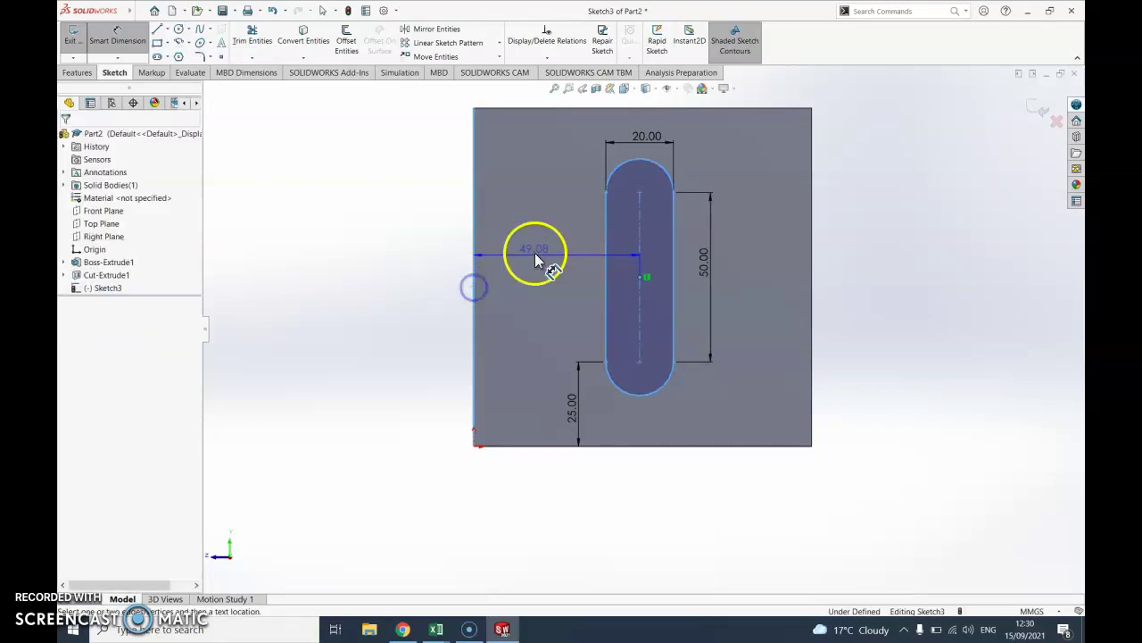
click(537, 244)
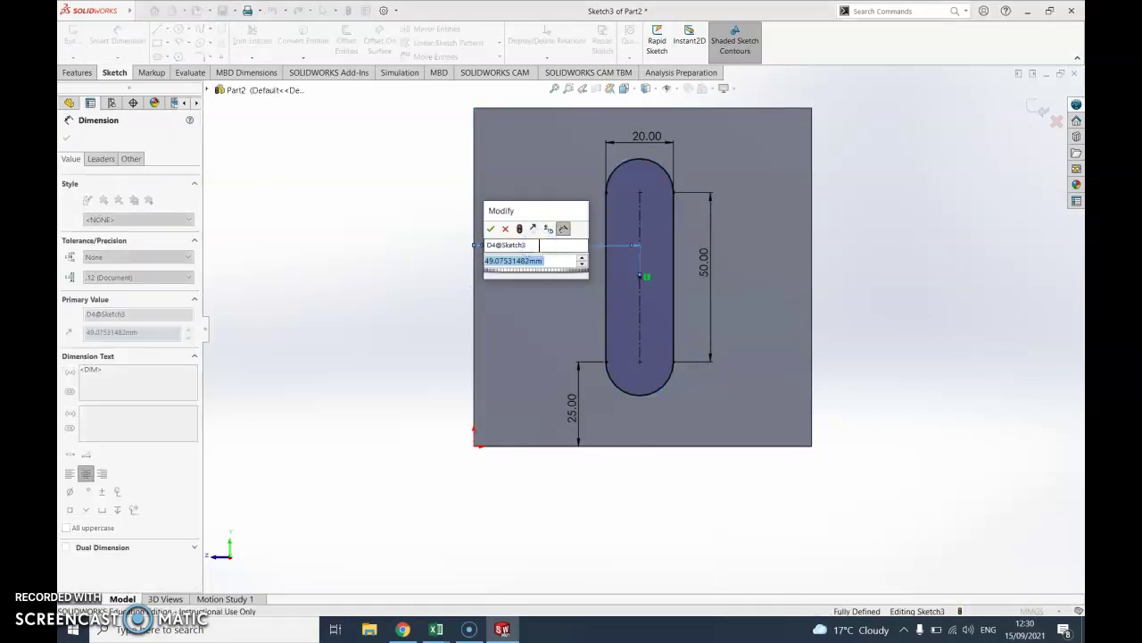
text(50)
key(Return)
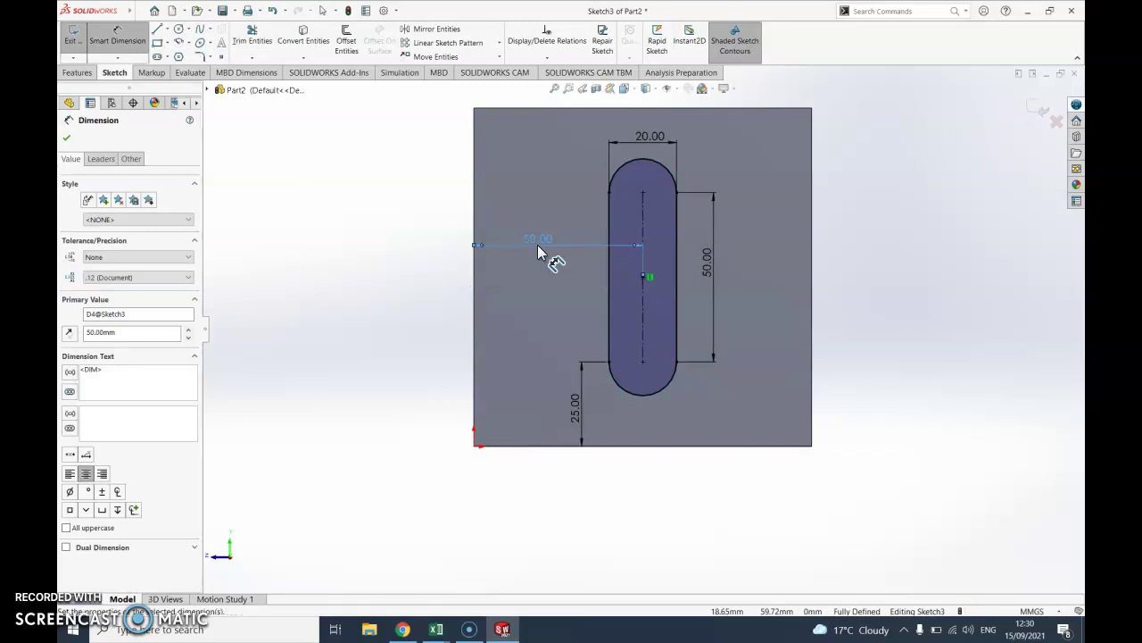
double_click(586, 421)
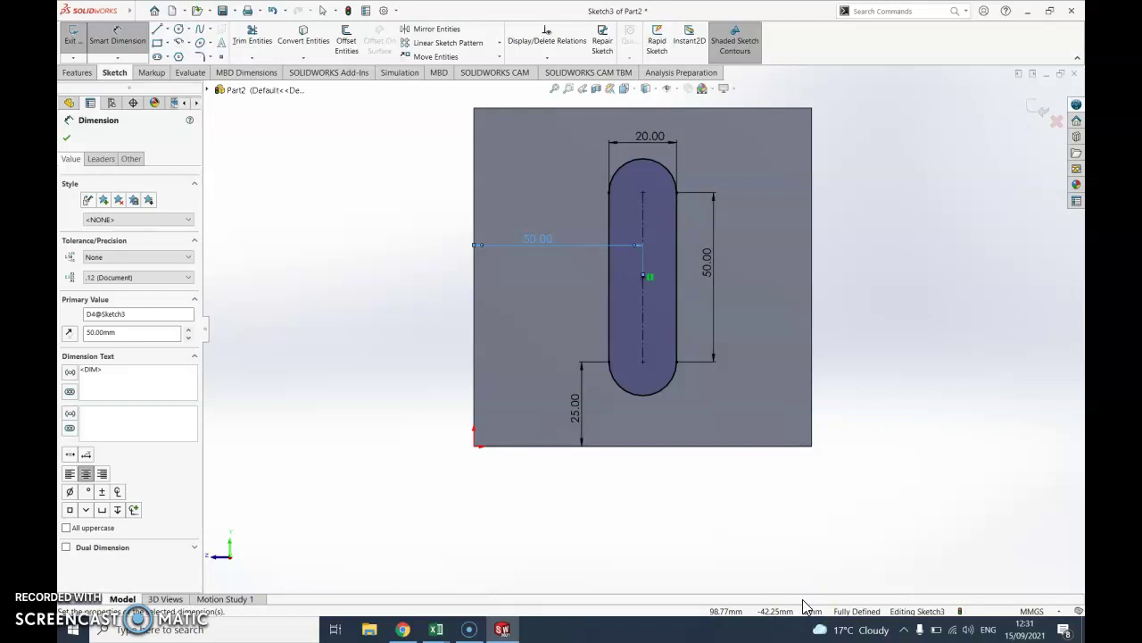
Step: Exit the slot sketch and orbit the model to an angled 3D view
click(551, 501)
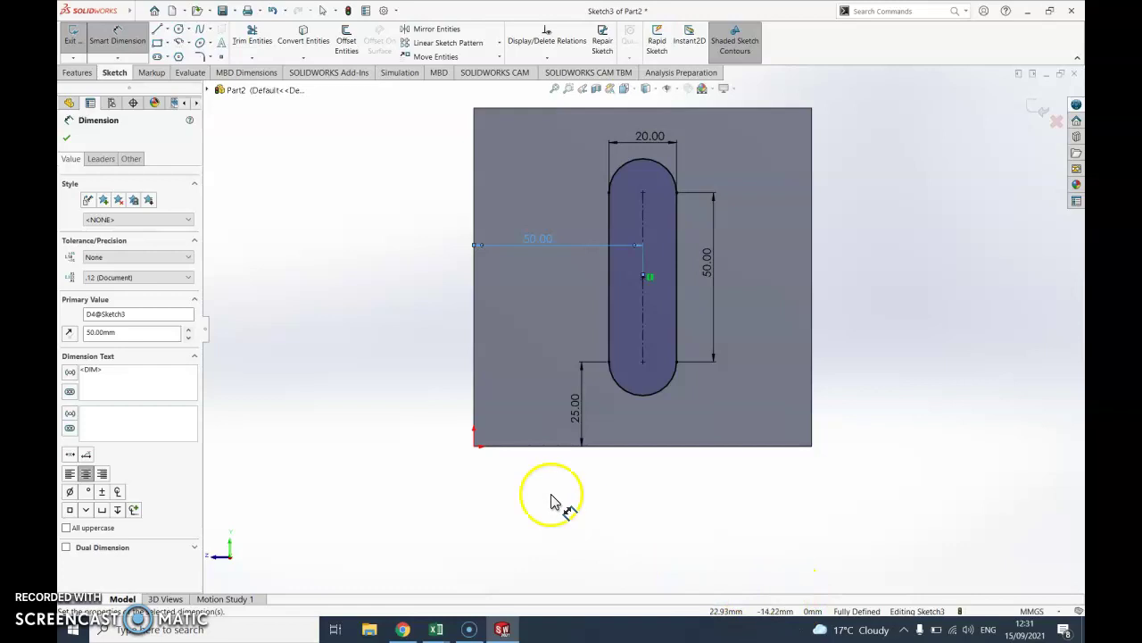
click(73, 36)
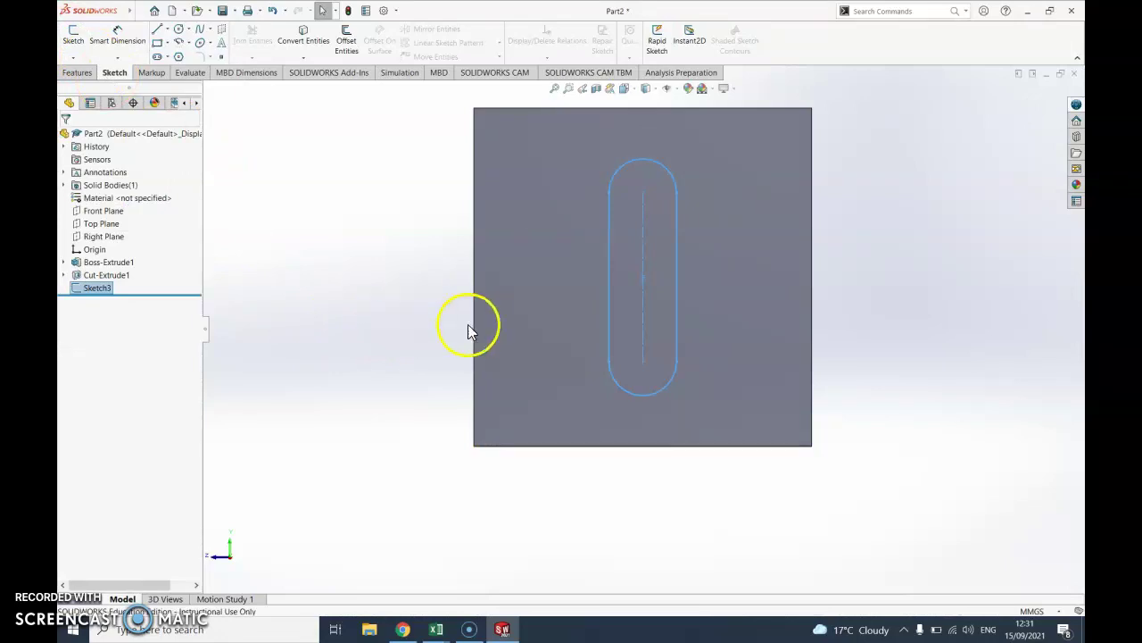
middle_drag(472, 324, 624, 332)
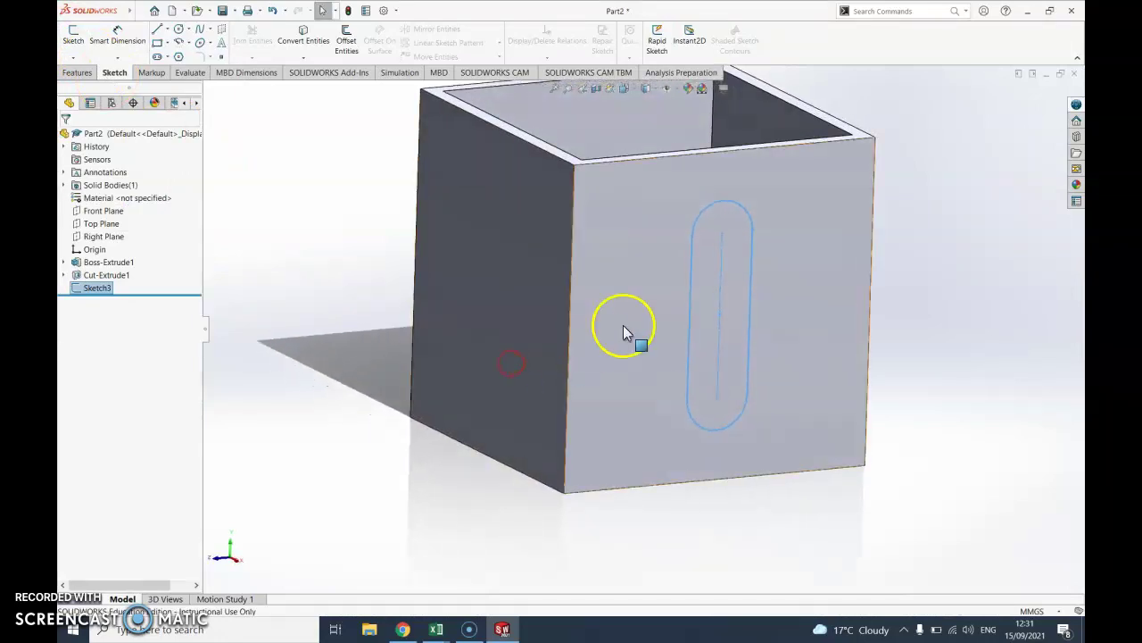
scroll(624, 332, up, 3)
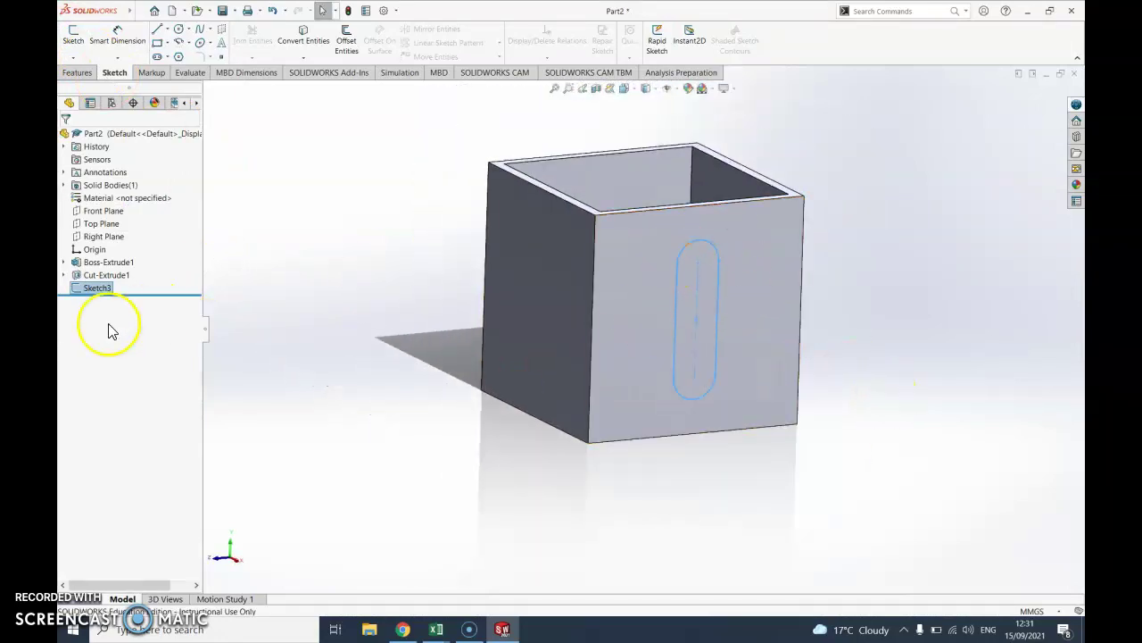
Step: Extrude the slot 35 mm Blind as a separate, unmerged handle body
click(78, 73)
click(78, 47)
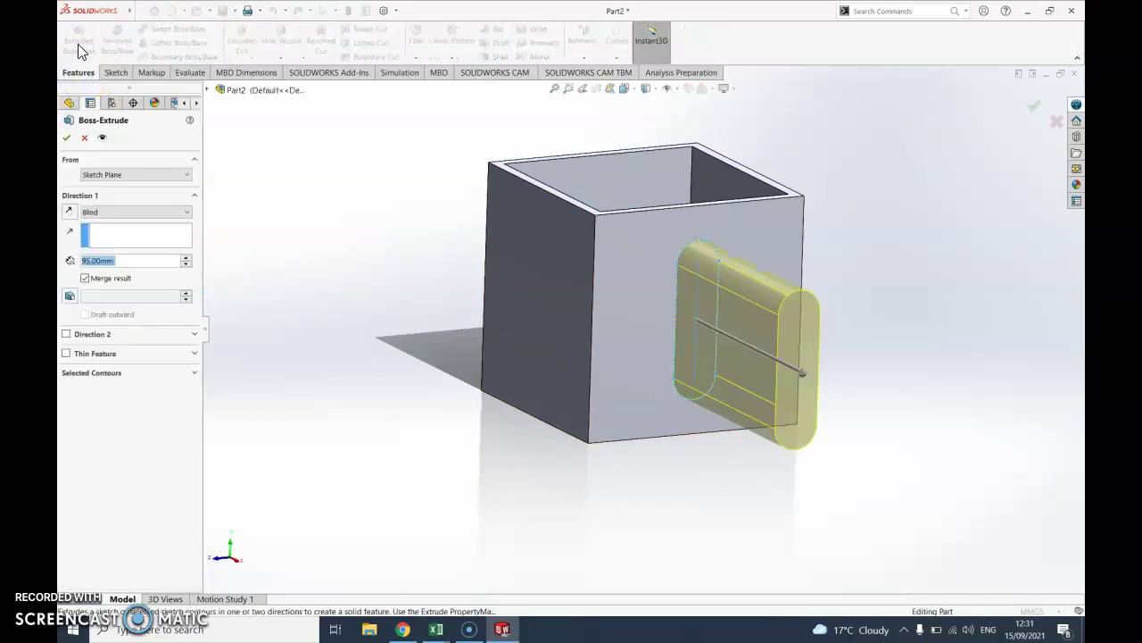
click(185, 264)
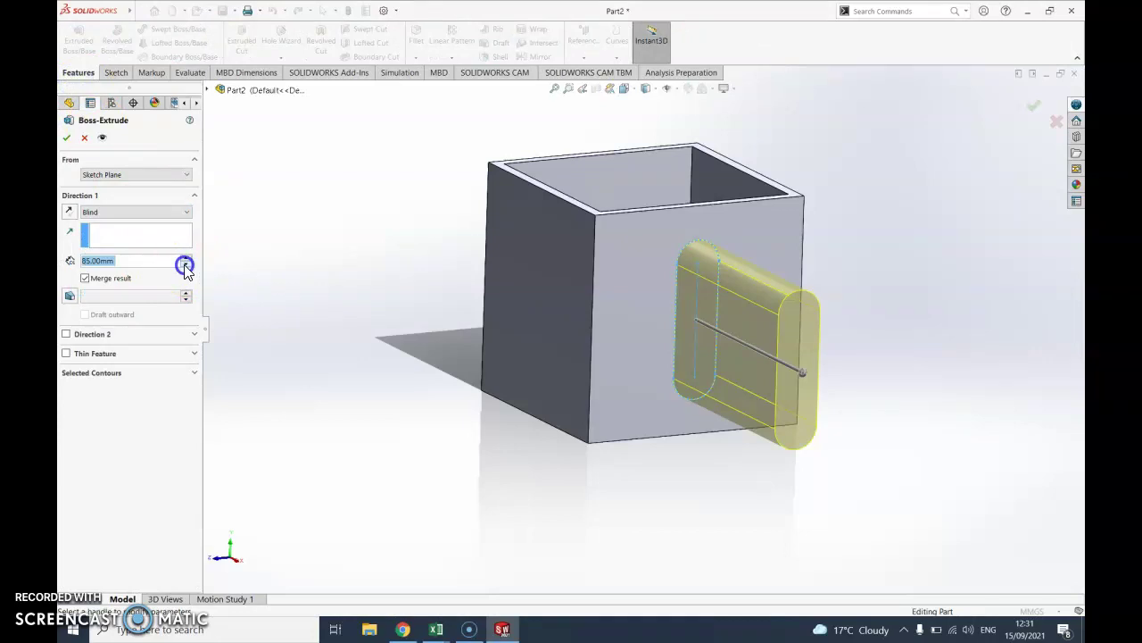
right_click(90, 261)
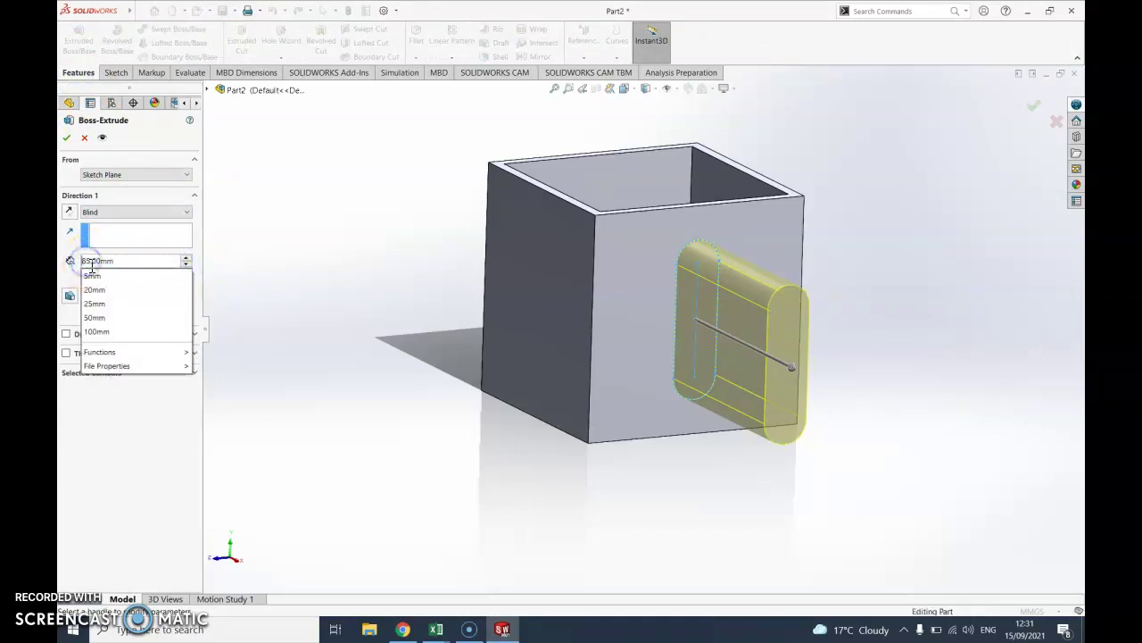
right_click(91, 264)
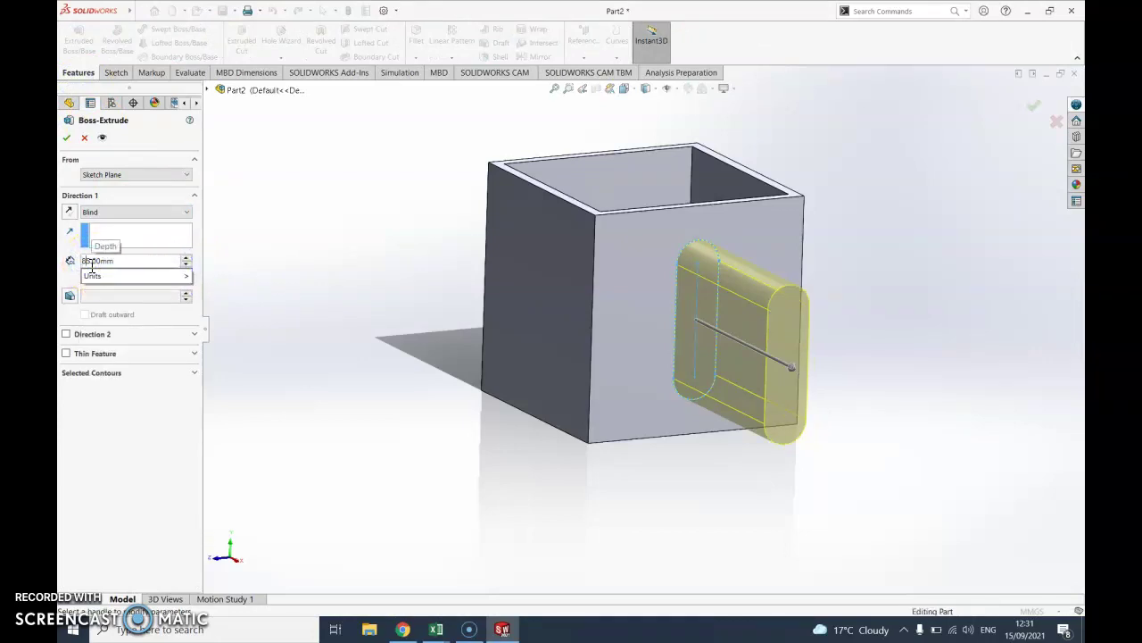
right_click(91, 264)
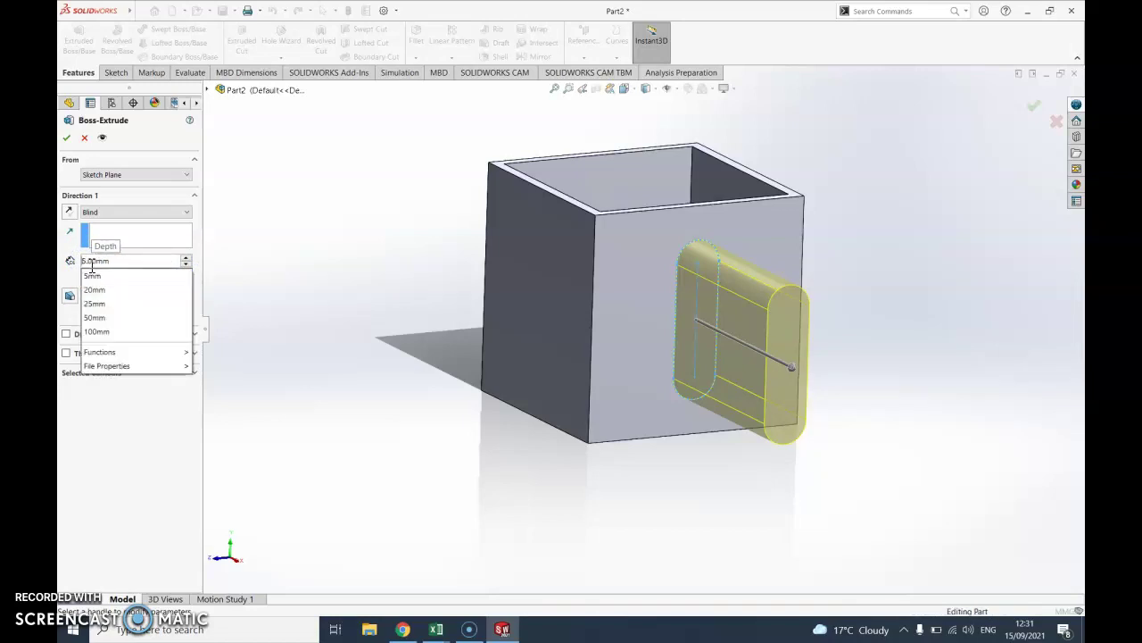
right_click(91, 264)
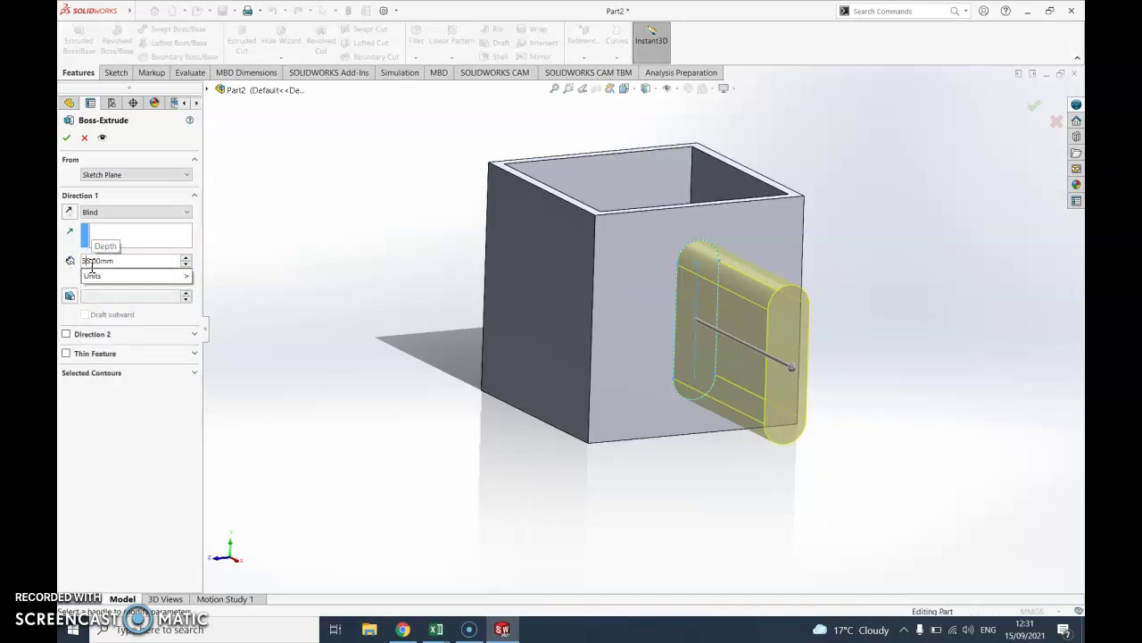
click(132, 260)
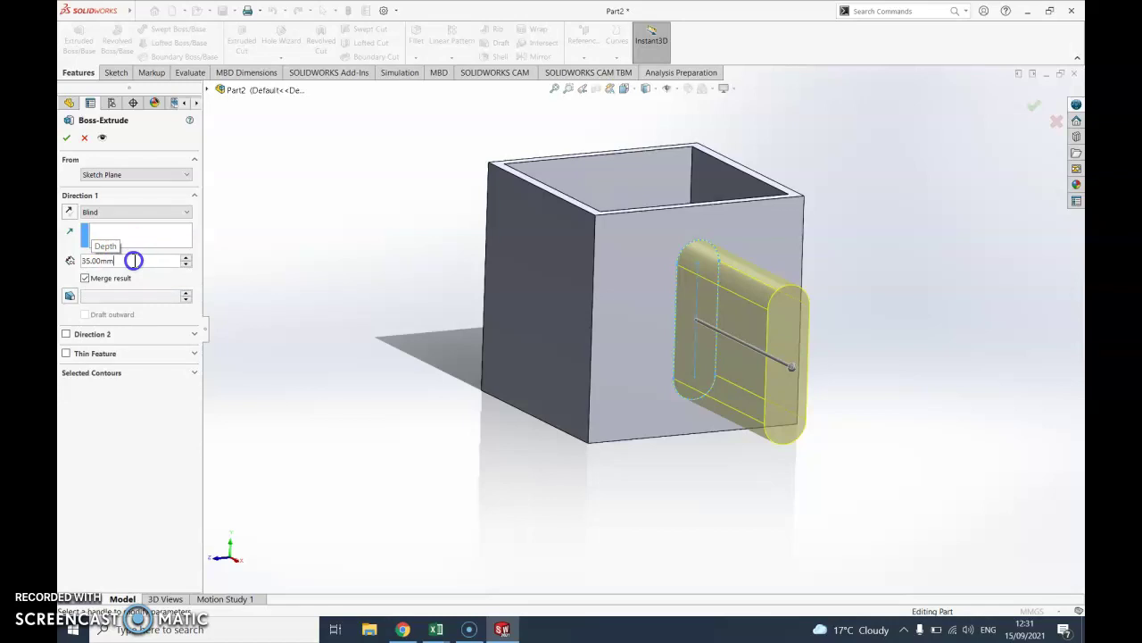
click(144, 284)
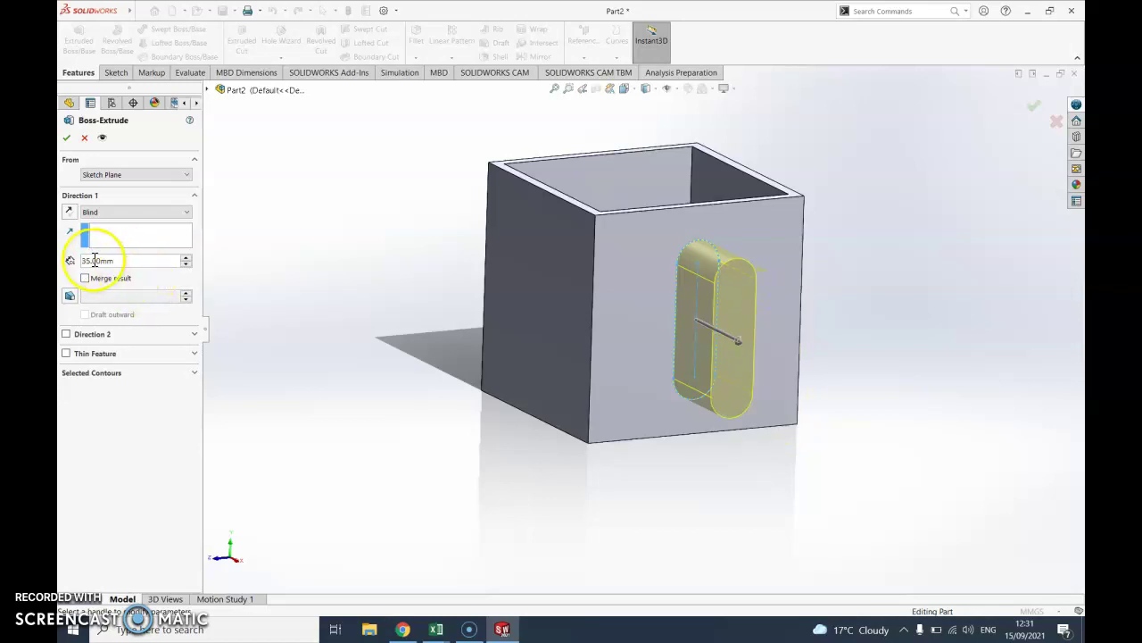
click(67, 138)
middle_drag(813, 298, 660, 379)
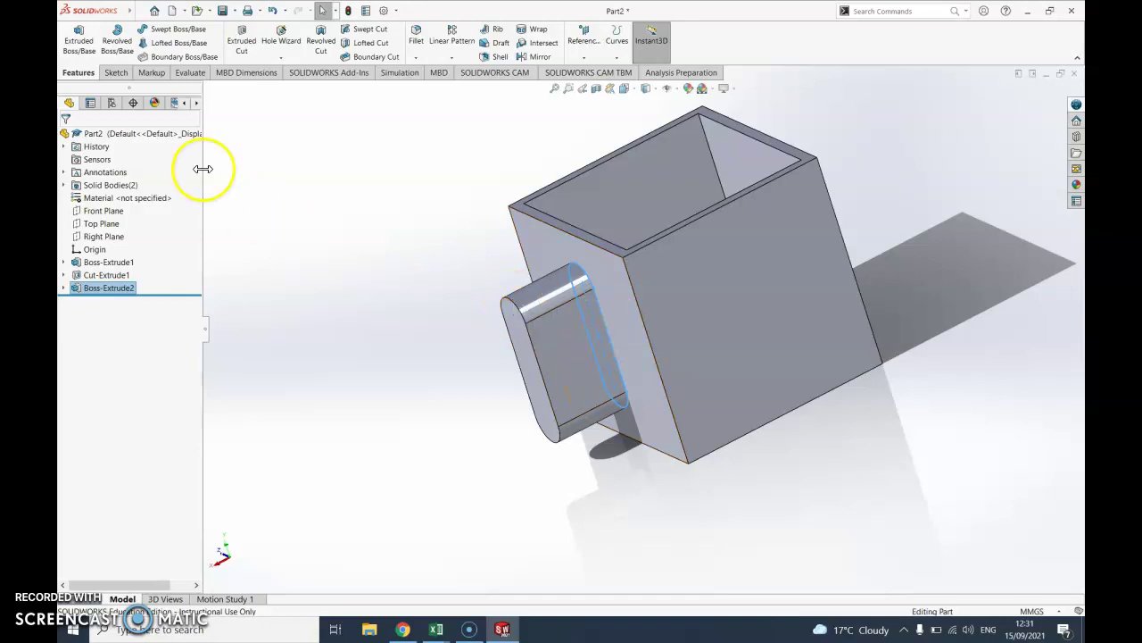
Step: Start a sketch on the handle's side face and draw a corner rectangle
click(116, 72)
click(73, 36)
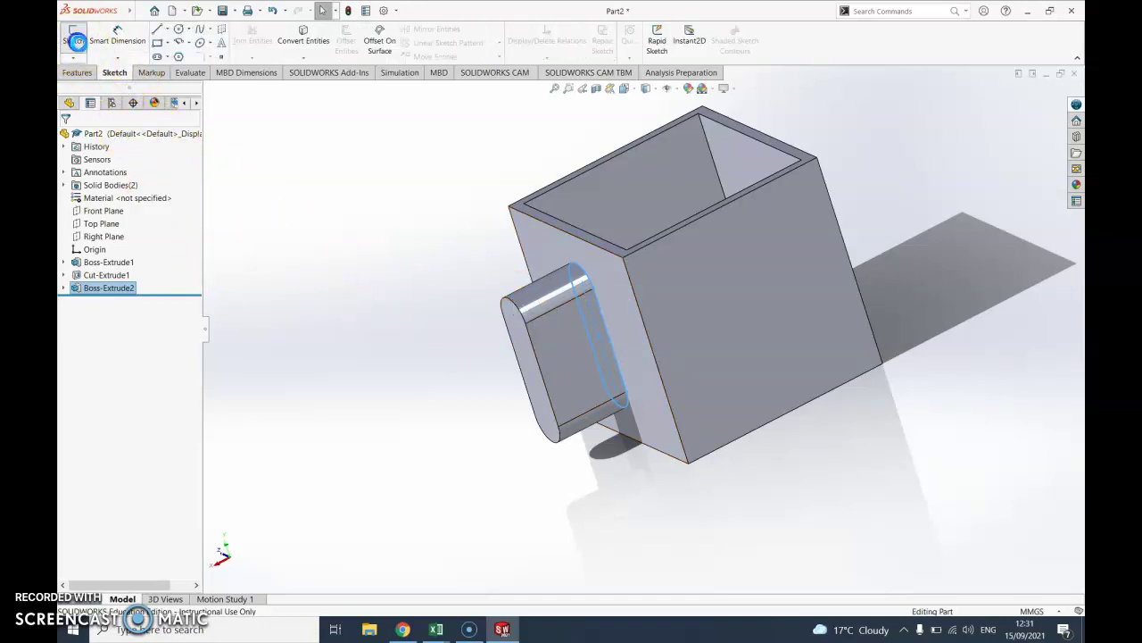
click(564, 338)
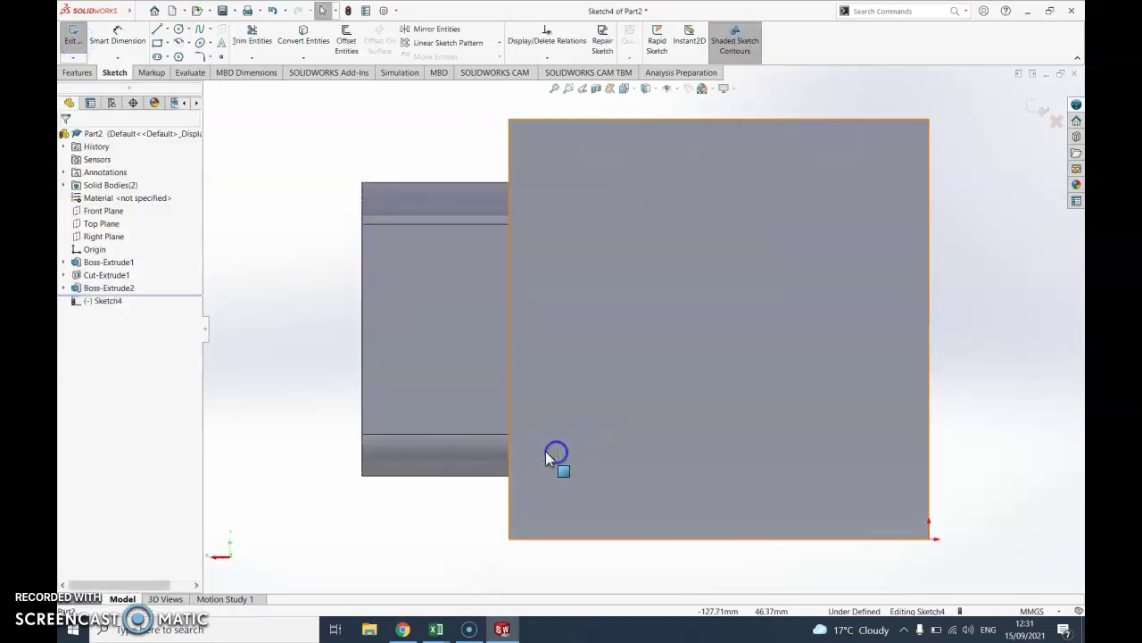
click(157, 42)
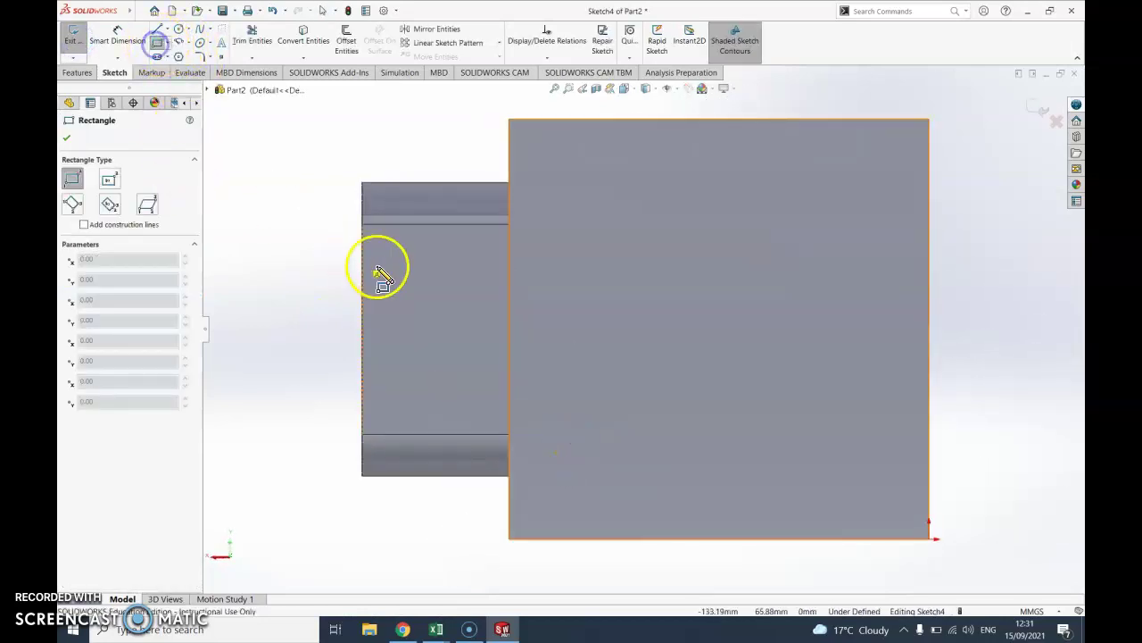
drag(403, 262, 481, 407)
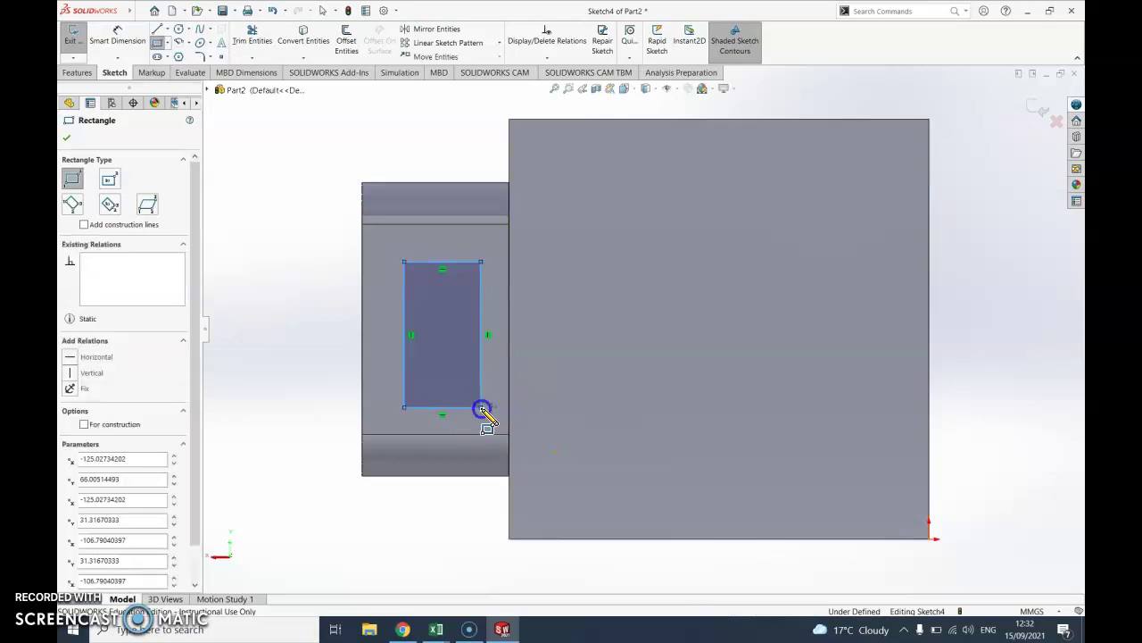
Step: Dimension the rectangle 15 mm wide and 35 mm tall
click(118, 40)
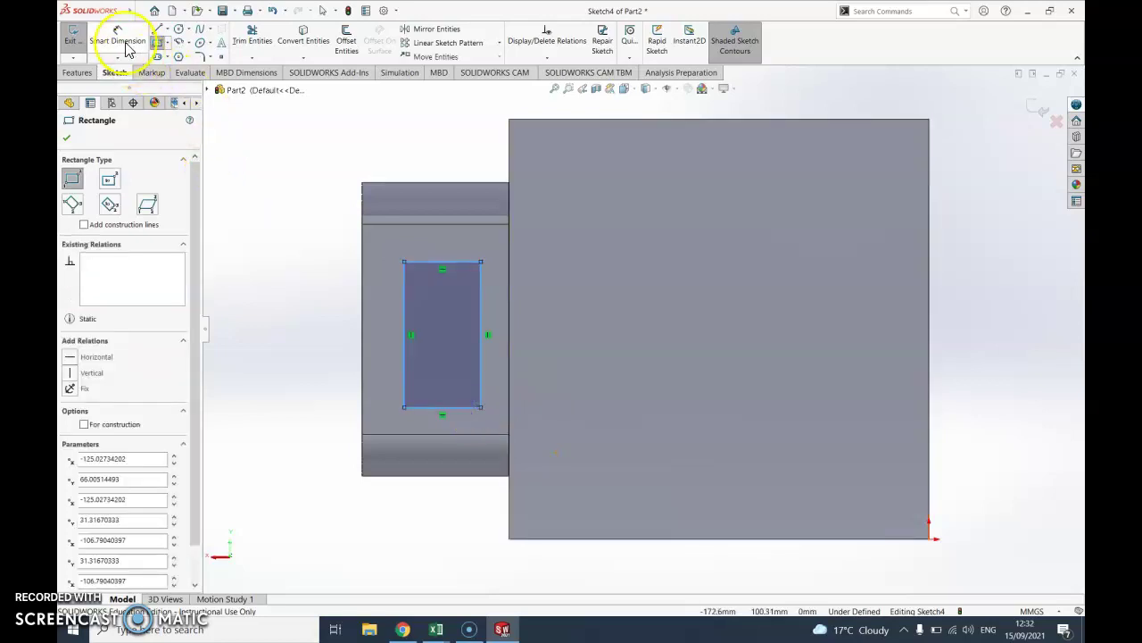
click(442, 264)
click(449, 254)
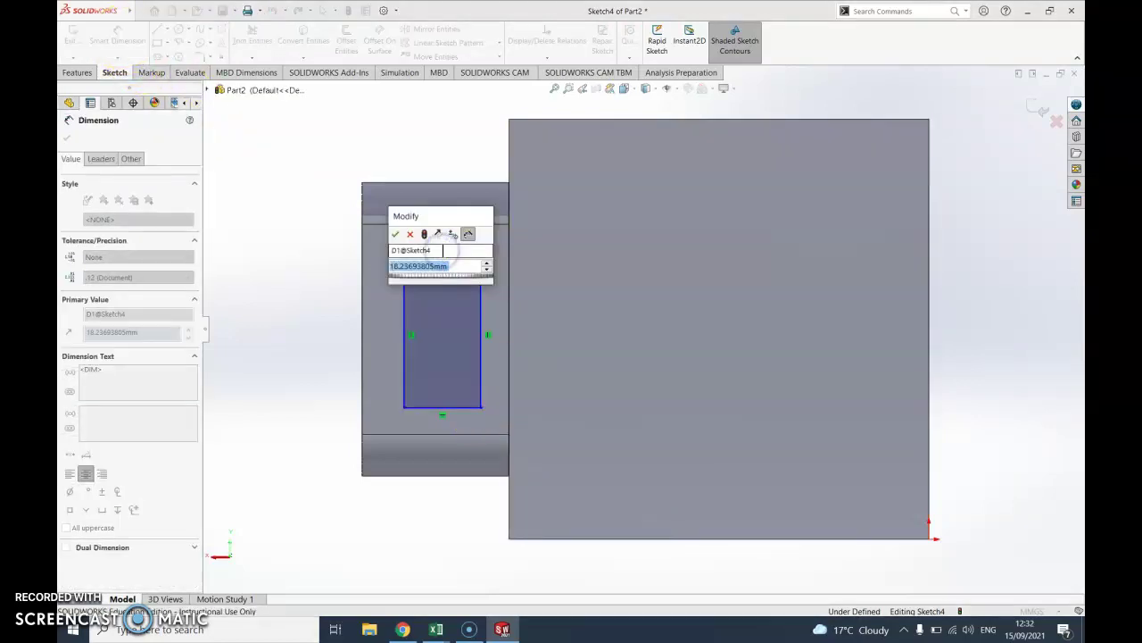
text(15)
key(Return)
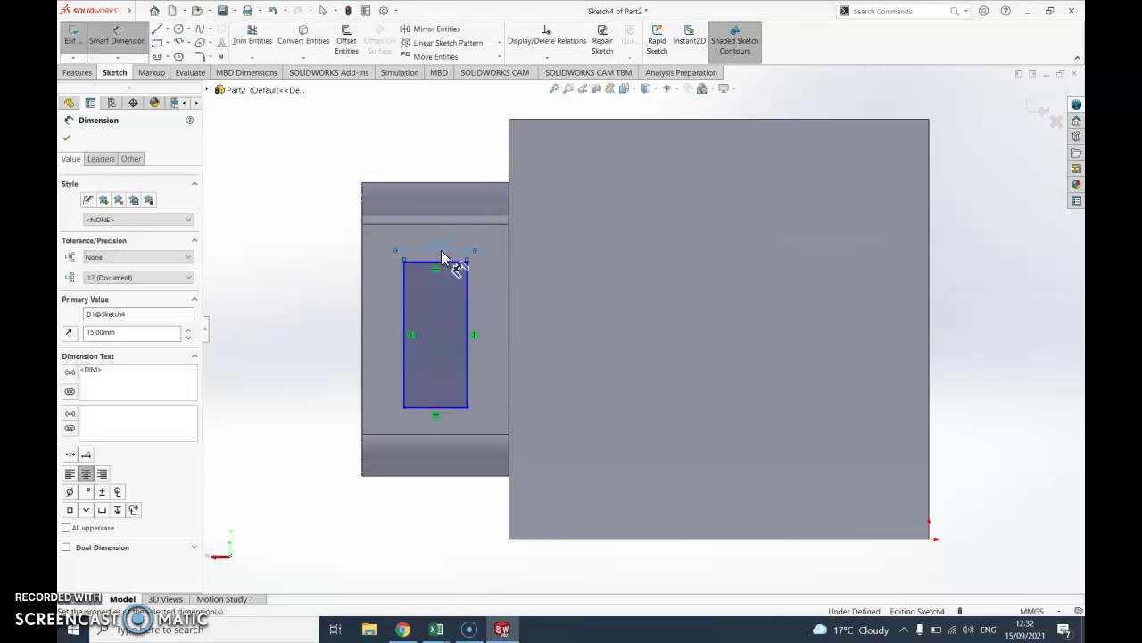
click(404, 380)
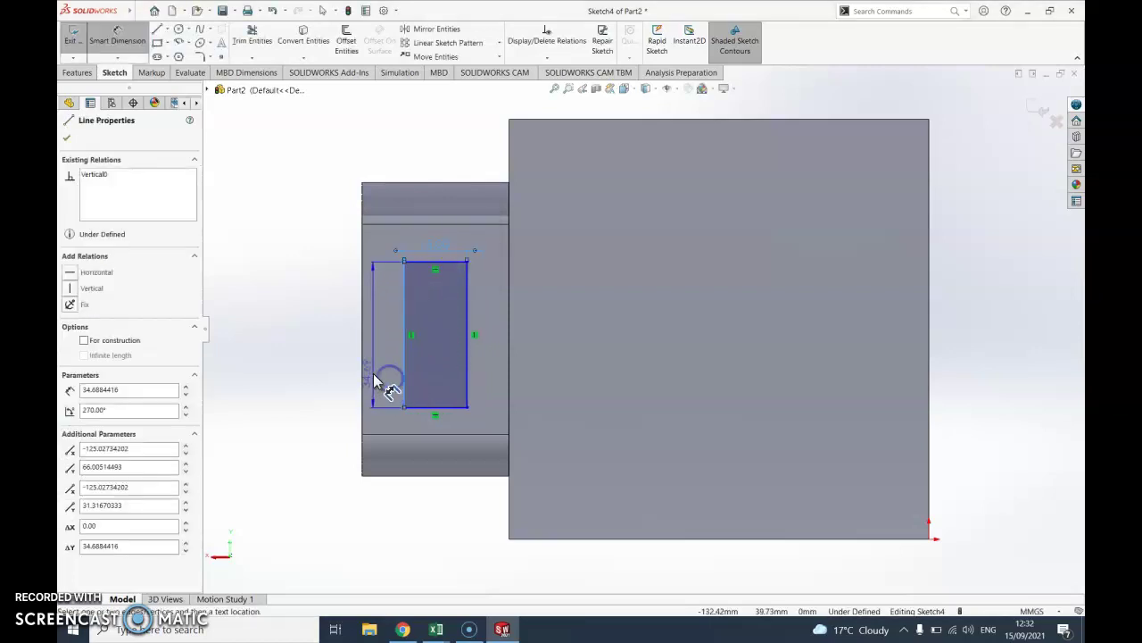
click(403, 385)
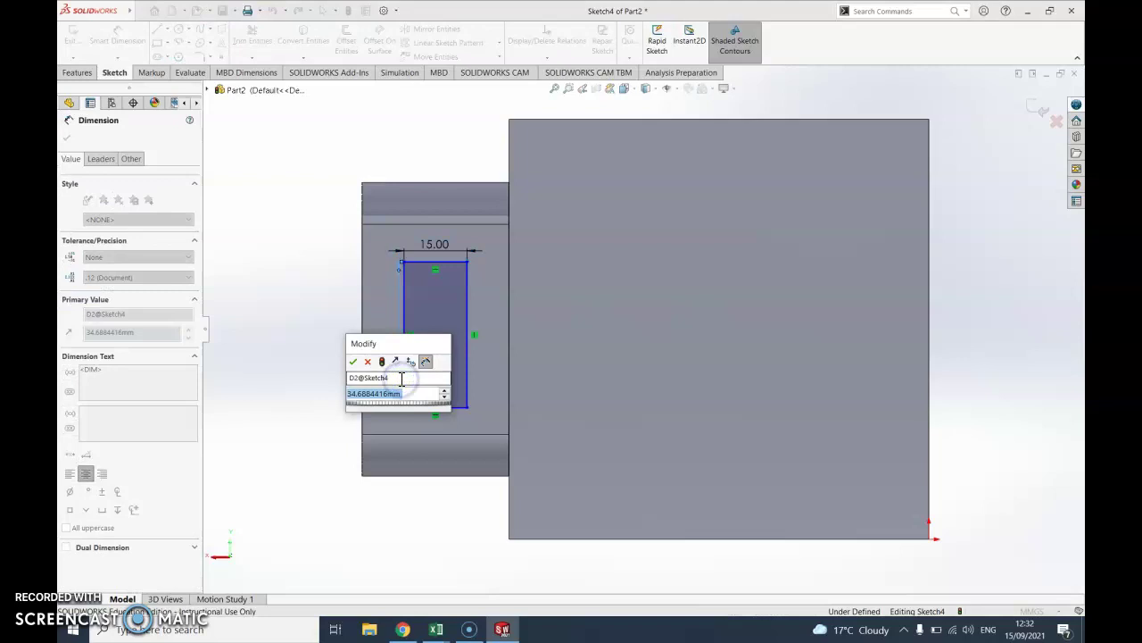
text(35)
key(Return)
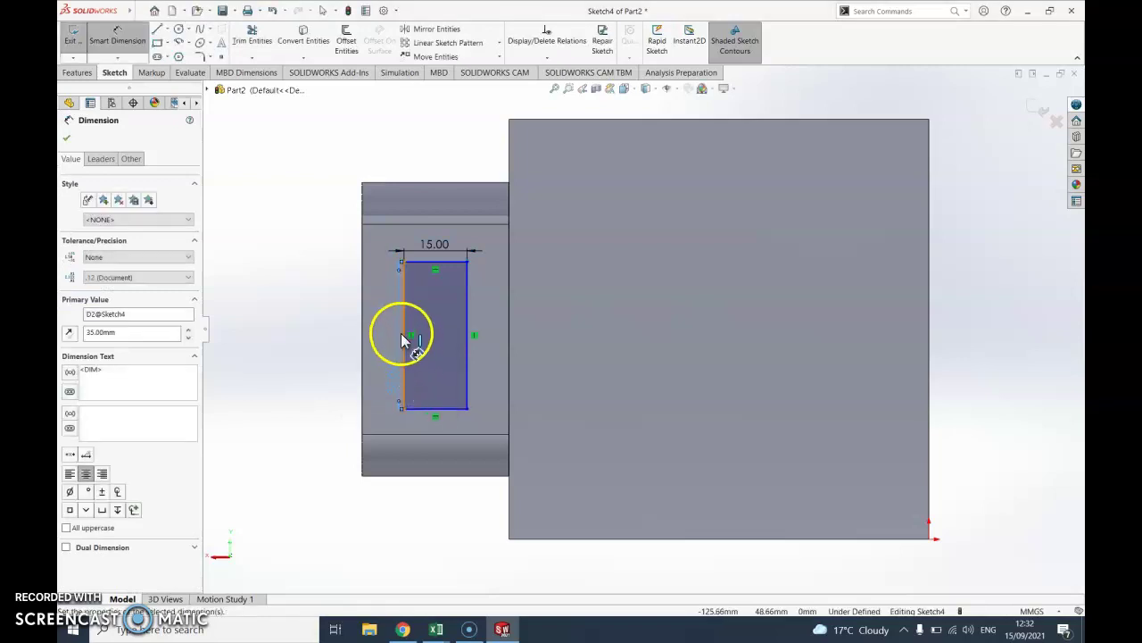
Step: Position the rectangle 10 mm from the handle's left edge and 8 mm from its lower edge
click(404, 332)
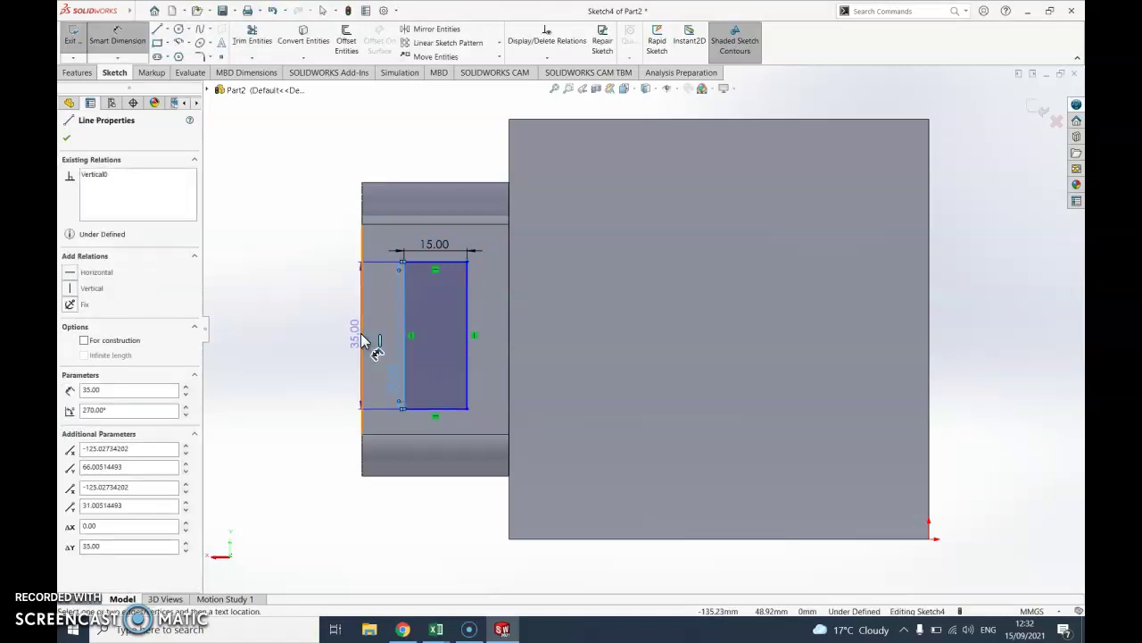
click(363, 334)
click(373, 332)
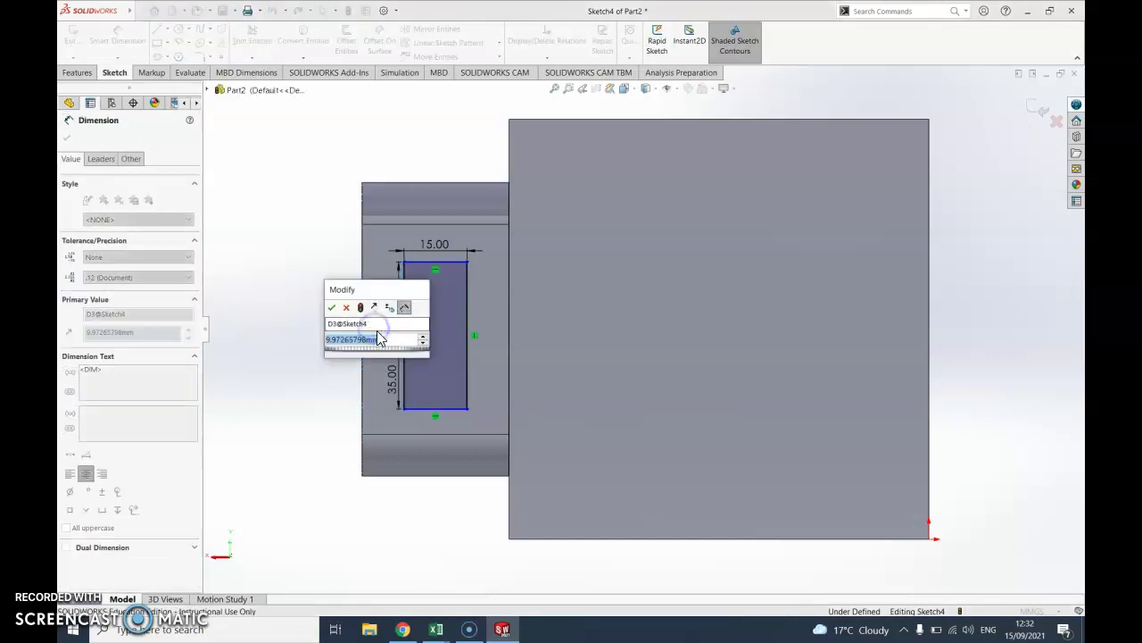
text(10)
key(Return)
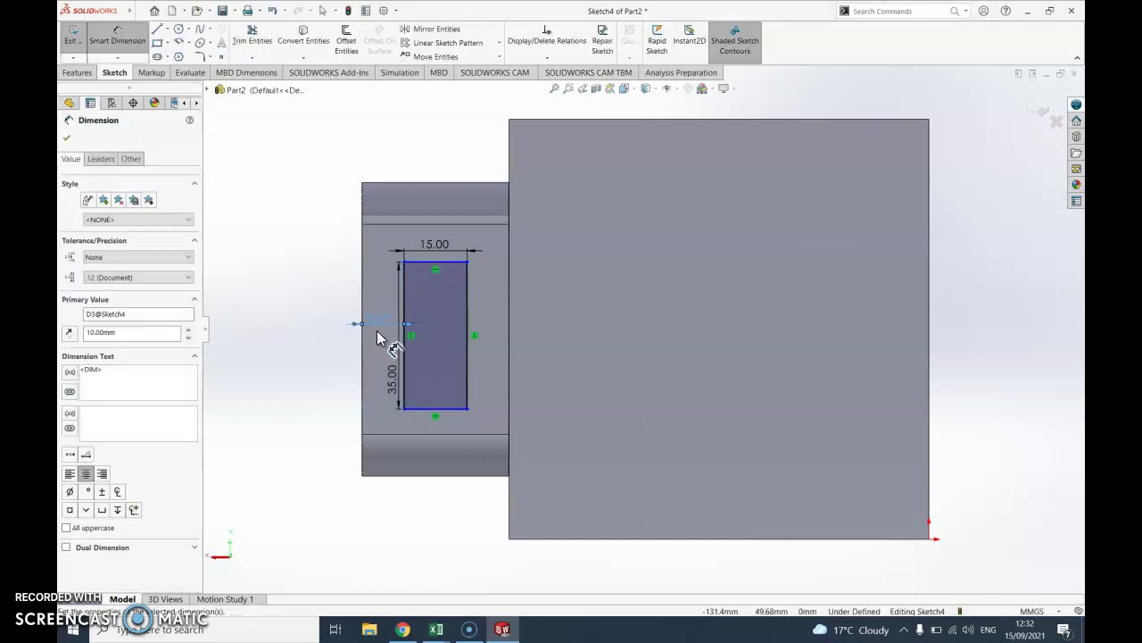
click(472, 408)
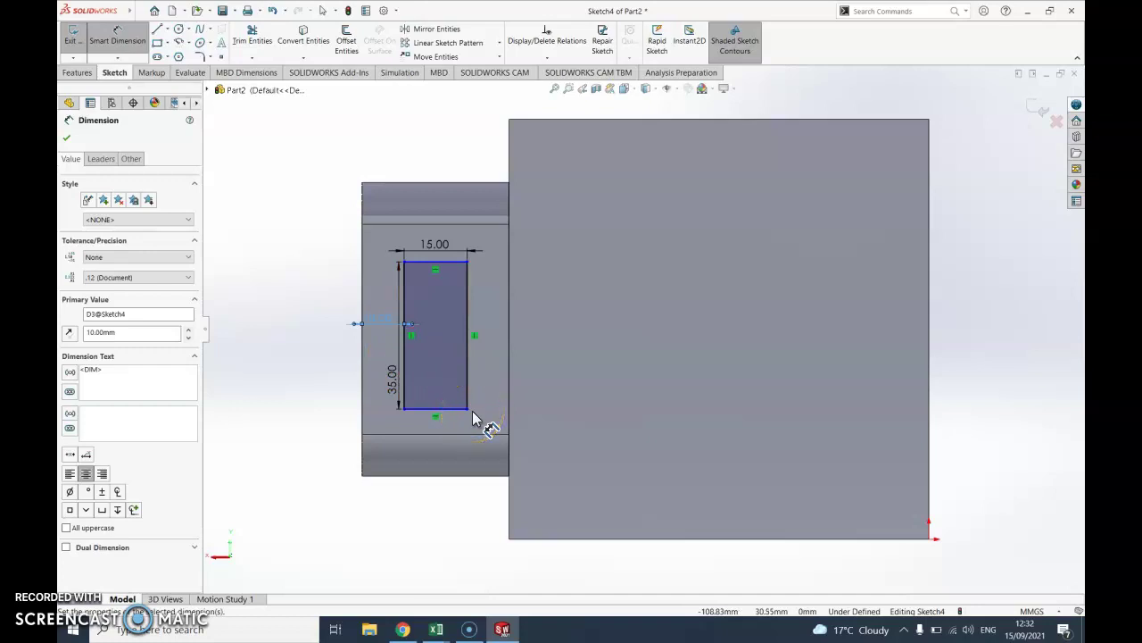
click(468, 420)
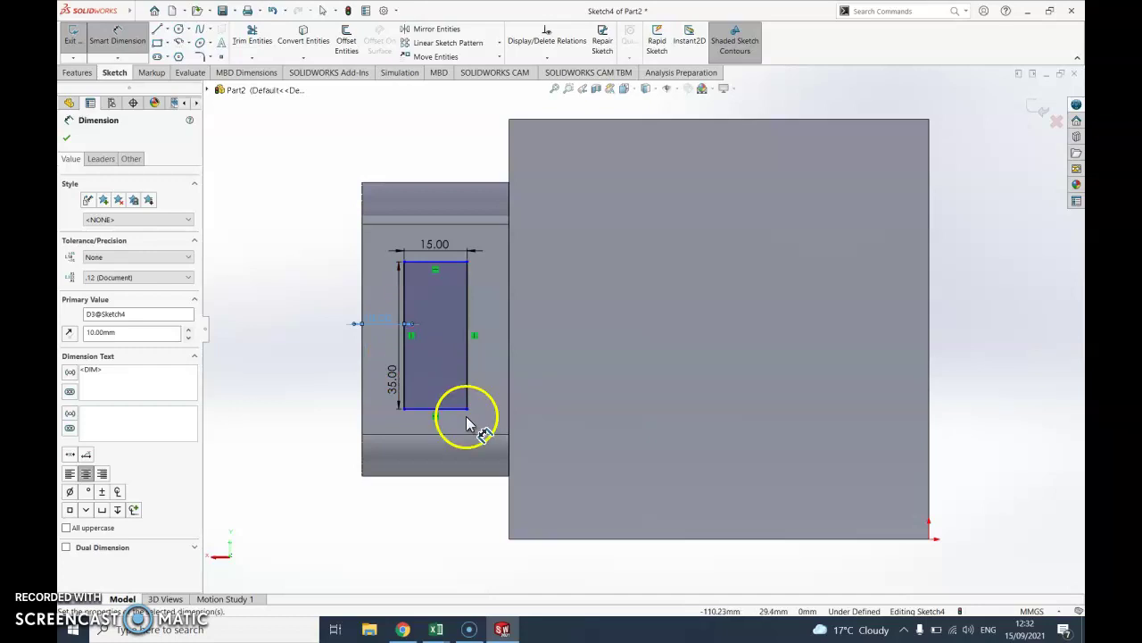
click(459, 435)
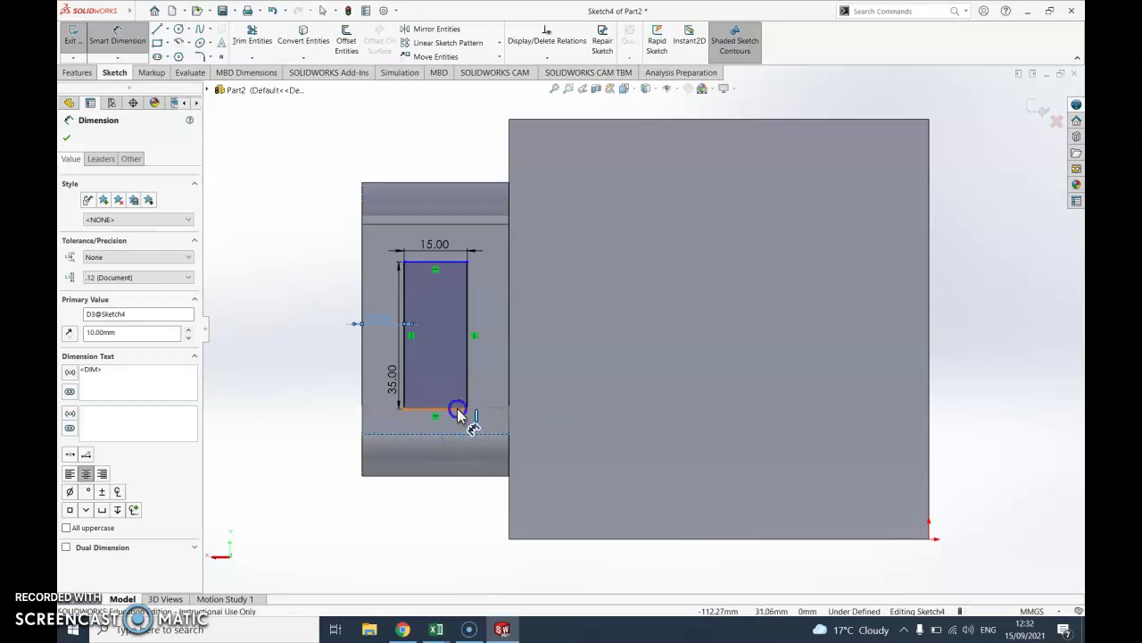
click(472, 434)
click(487, 420)
click(489, 425)
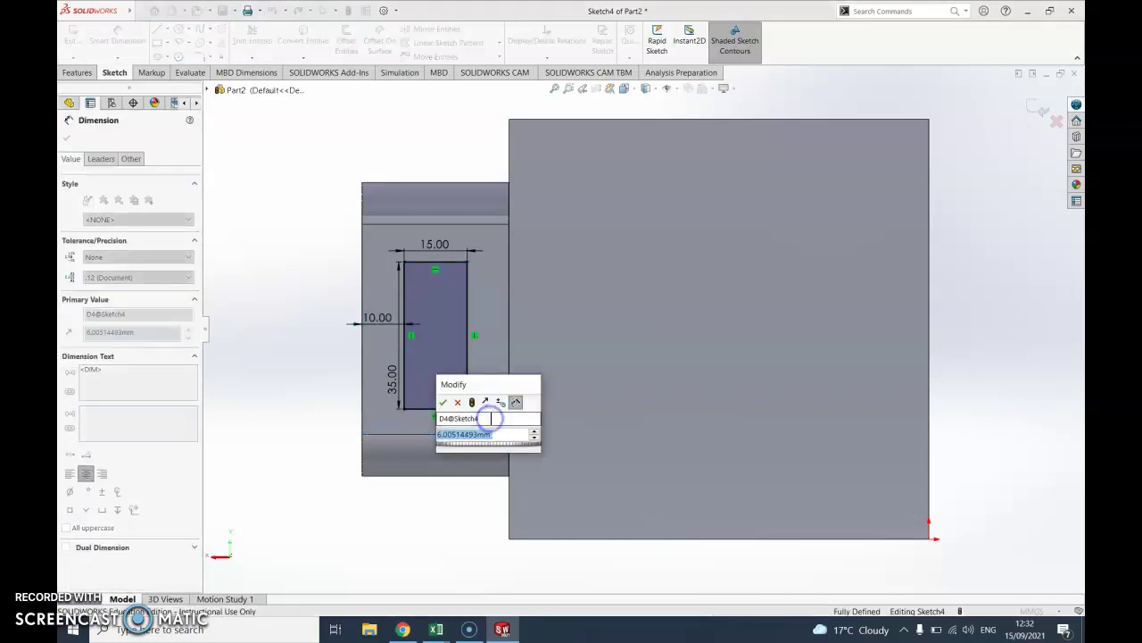
text(8)
key(Return)
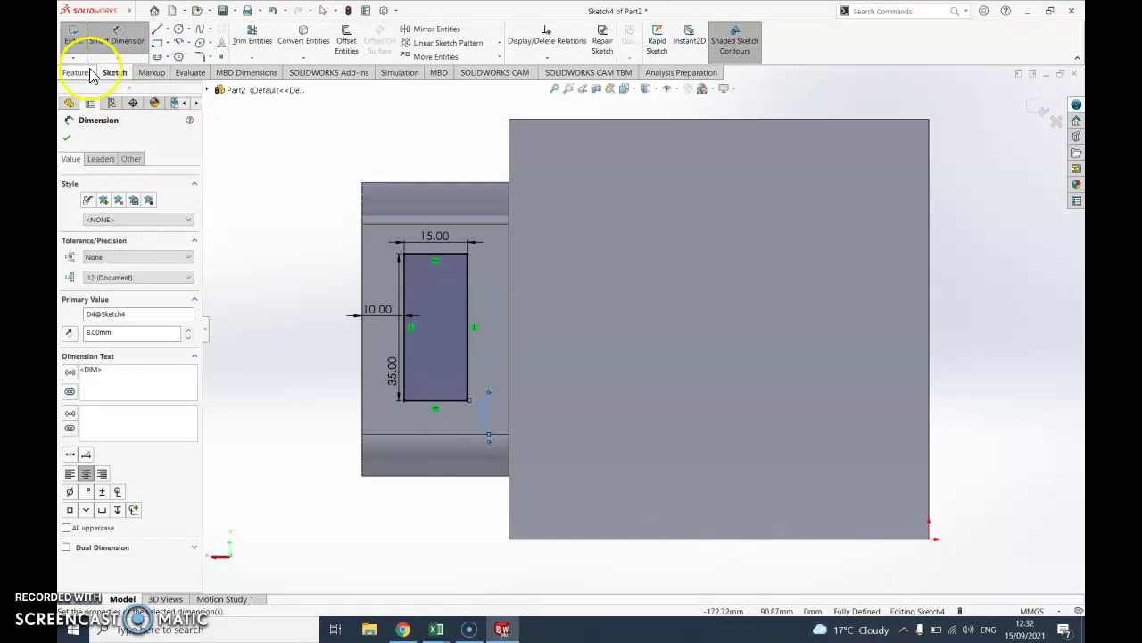
Step: Cut the 15 × 35 mm rectangle 35 mm Blind into the handle as the finger hole
click(71, 37)
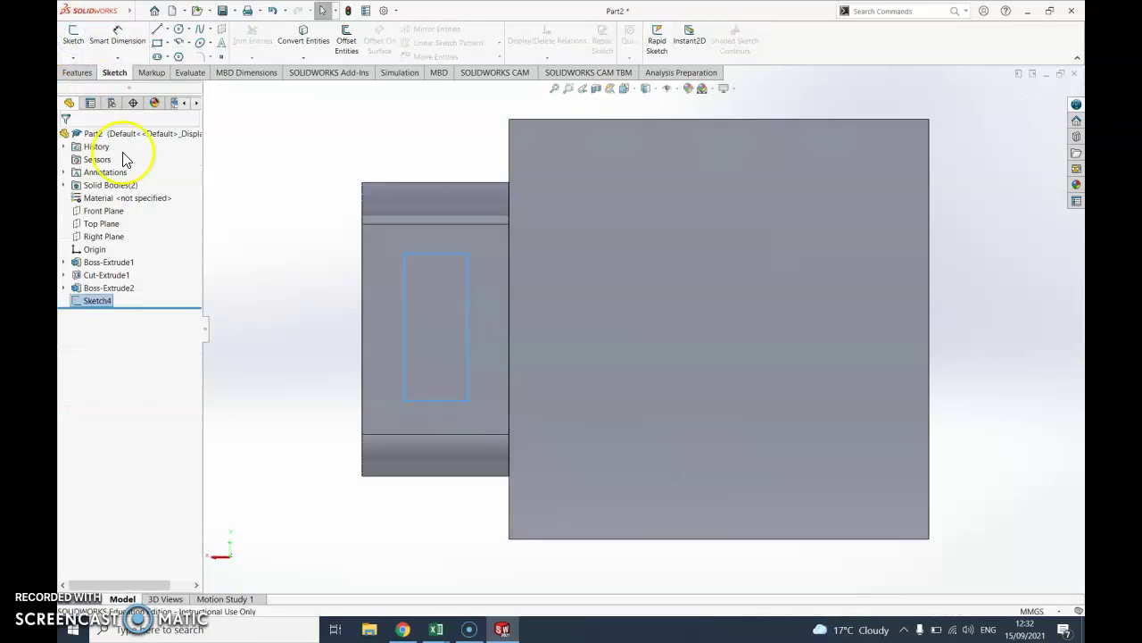
click(76, 73)
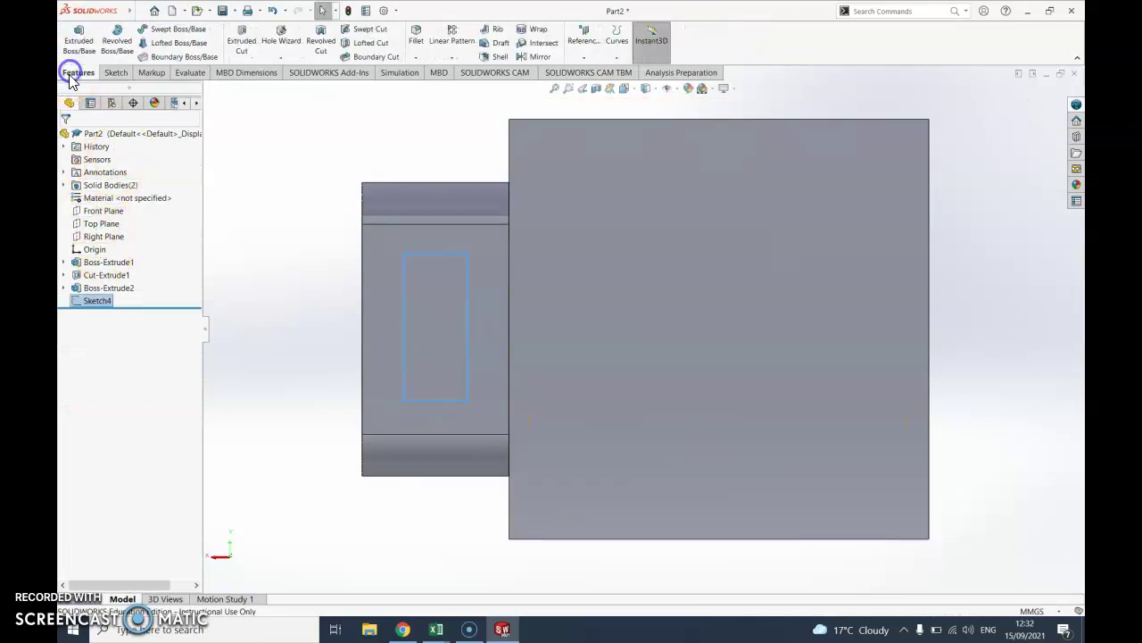
click(241, 40)
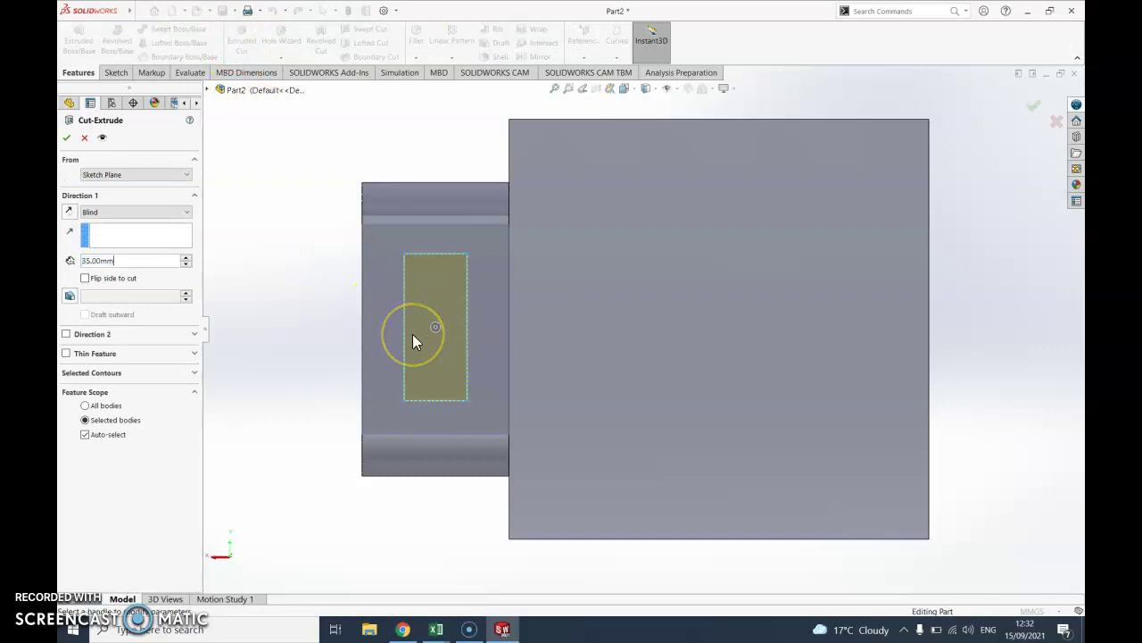
middle_drag(408, 345, 531, 420)
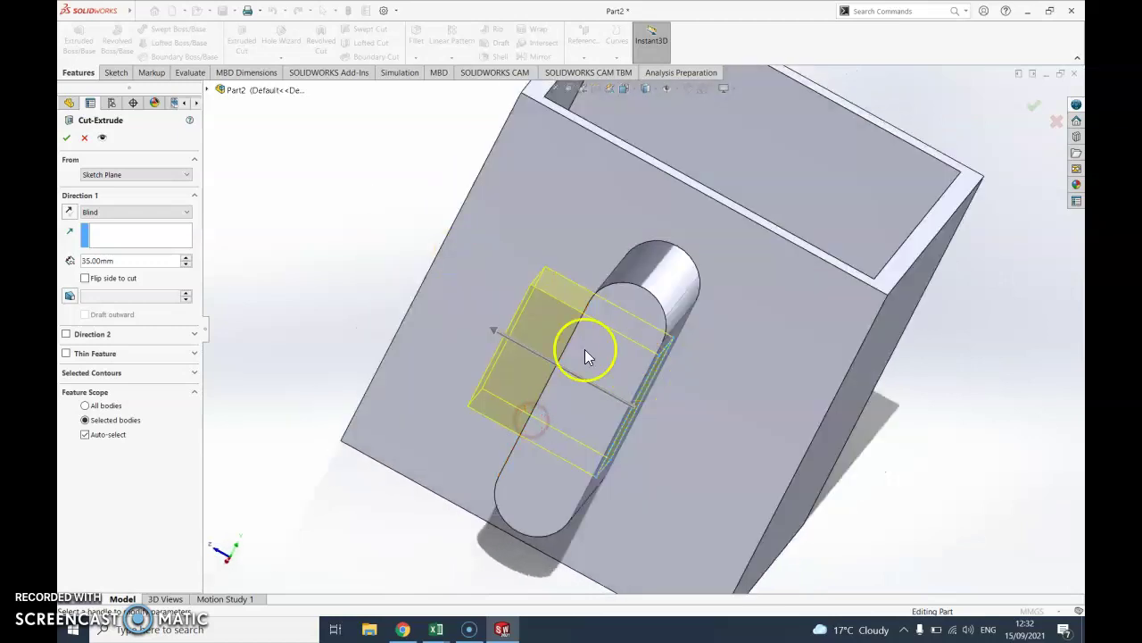
click(67, 138)
scroll(536, 357, up, 5)
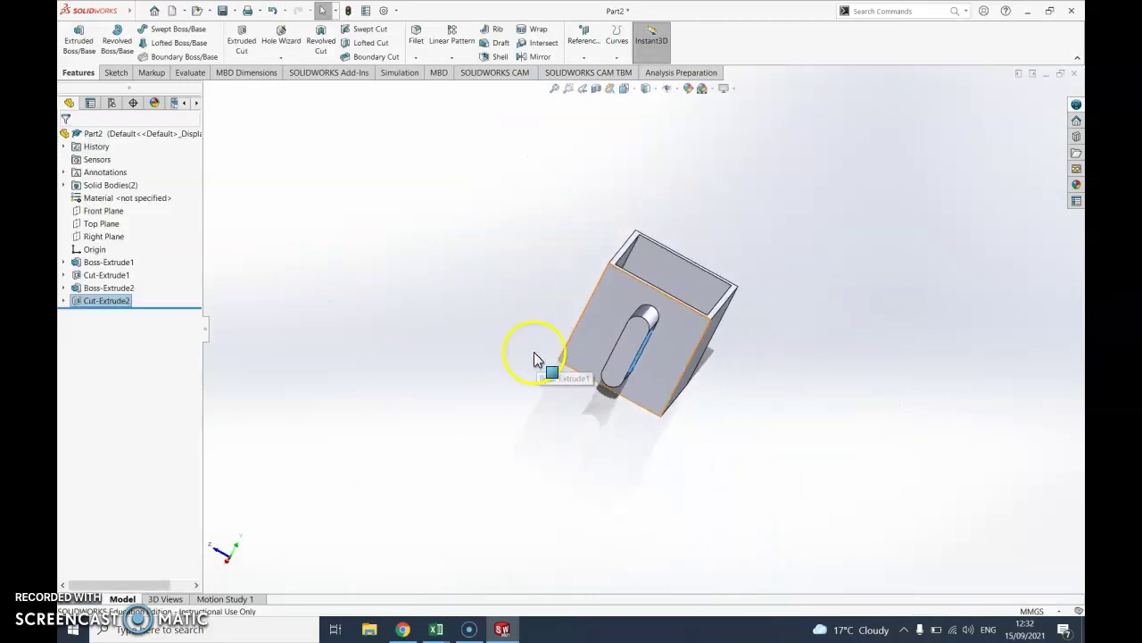
middle_drag(631, 384, 734, 385)
scroll(764, 323, down, 2)
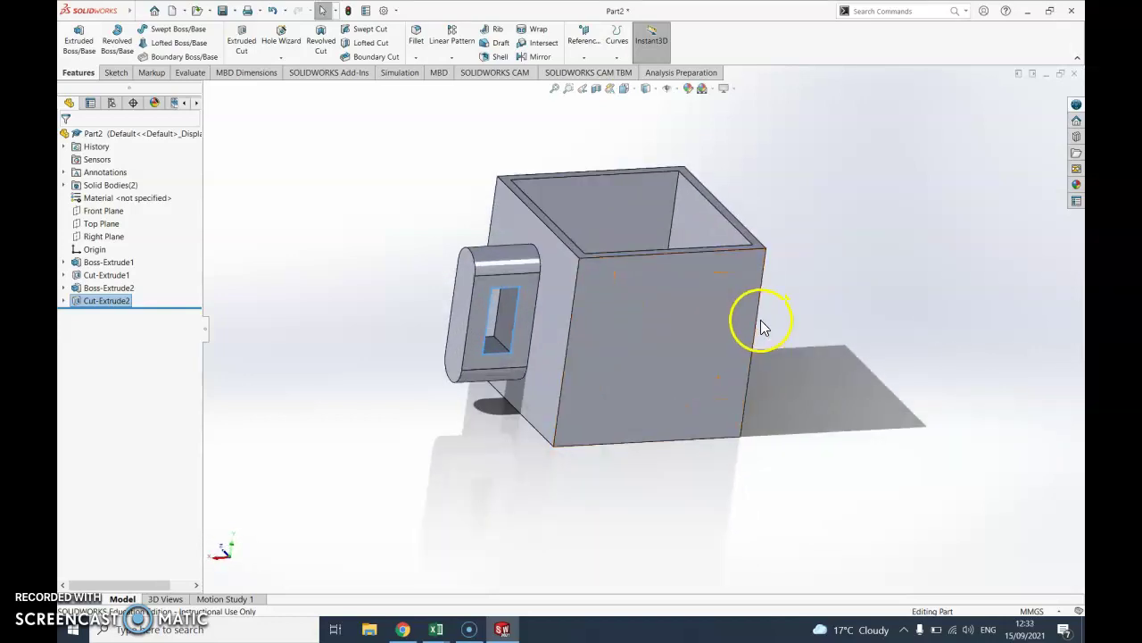